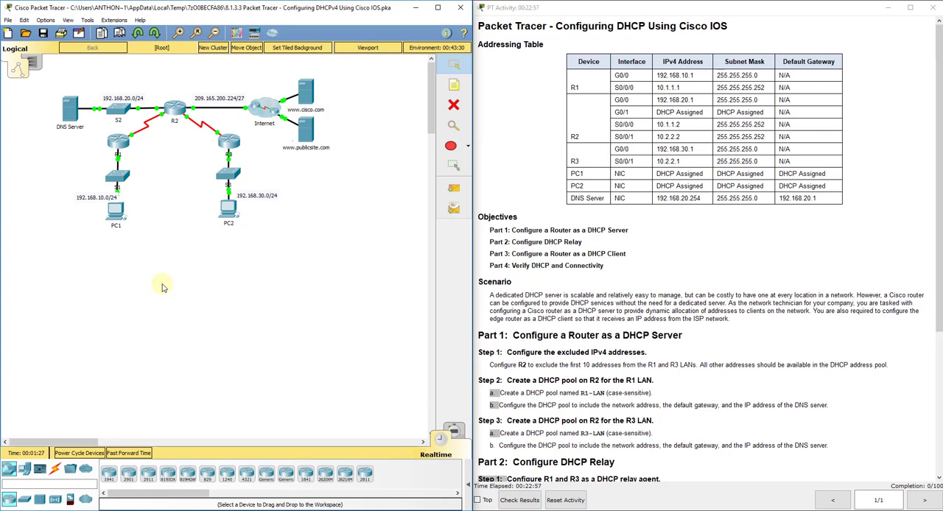
# Open PC1's IP Configuration and examine its static IP address, subnet mask, default gateway and DNS server fields.
pyautogui.click(117, 213)
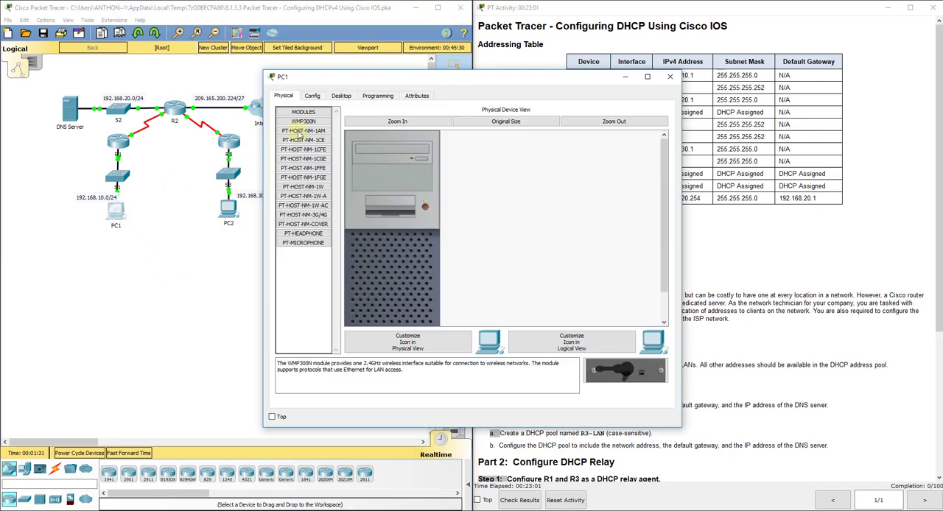
pyautogui.click(340, 96)
pyautogui.click(329, 123)
pyautogui.click(432, 152)
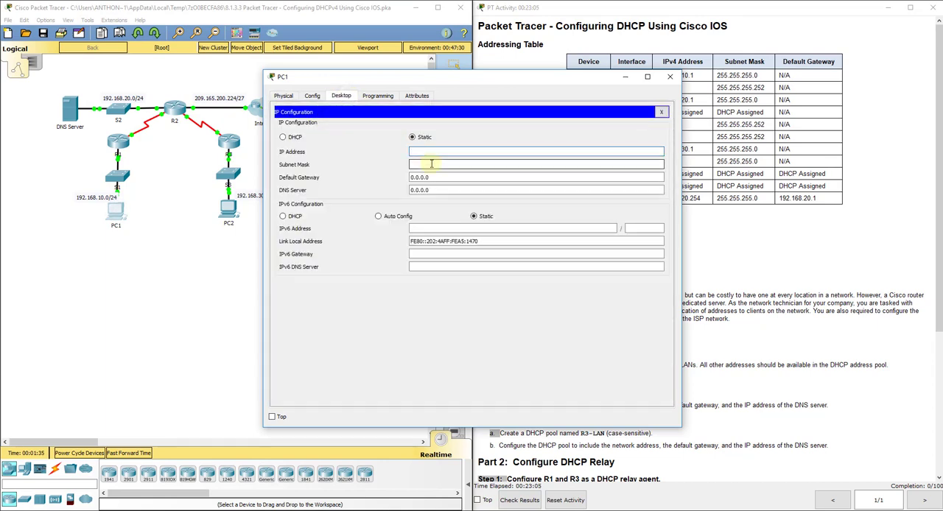
pyautogui.click(432, 164)
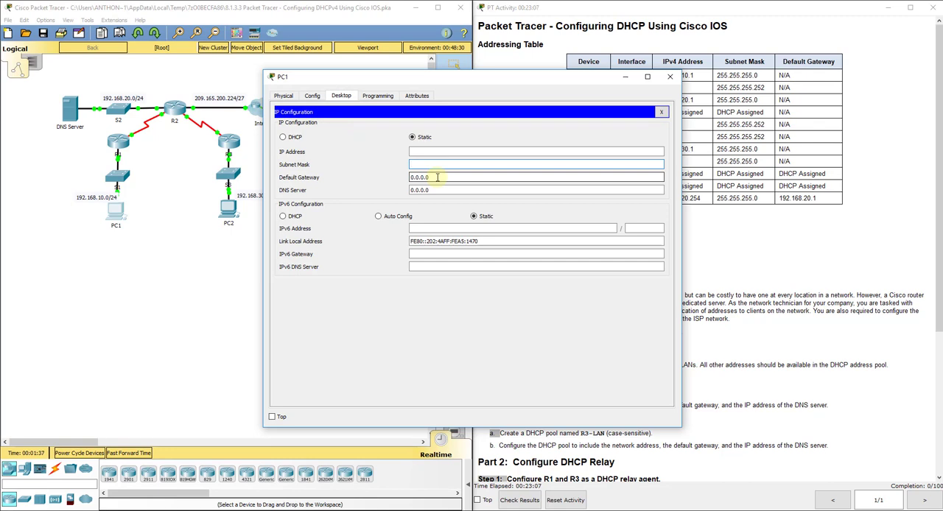
pyautogui.click(437, 177)
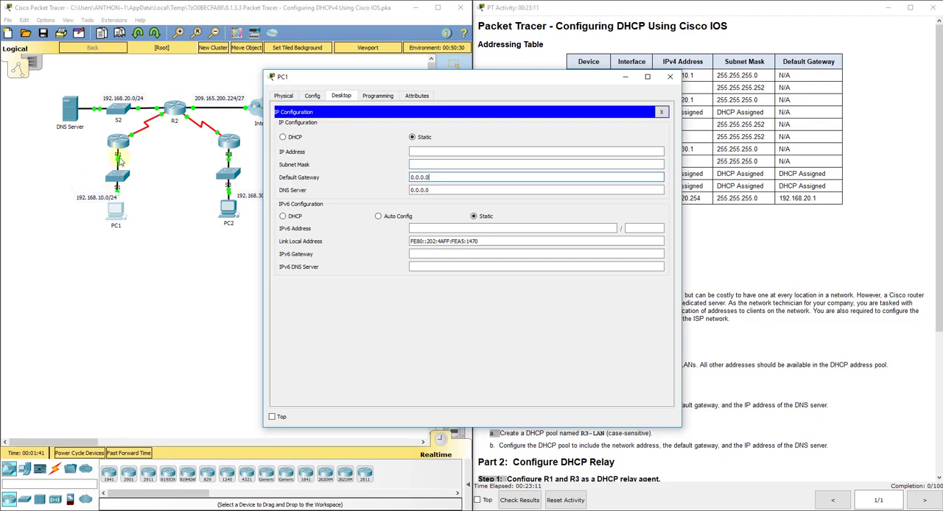
pyautogui.click(446, 192)
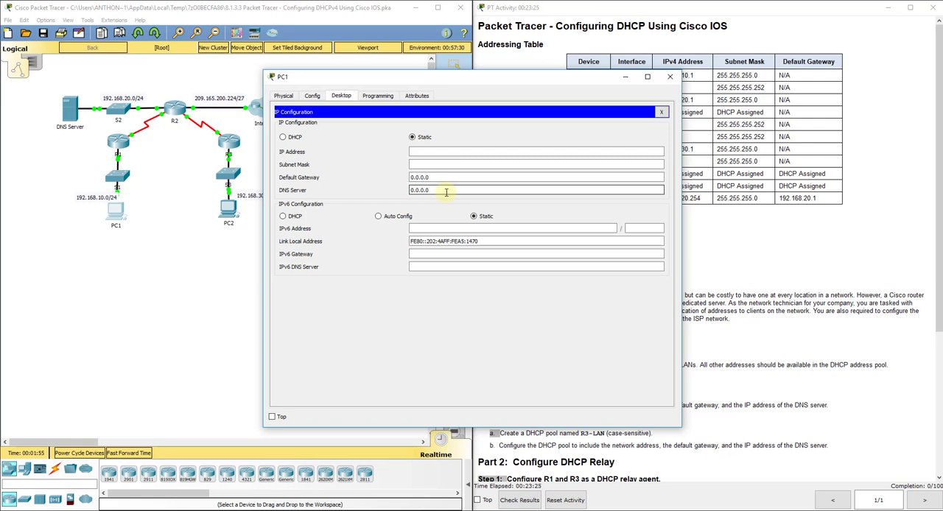
pyautogui.click(445, 191)
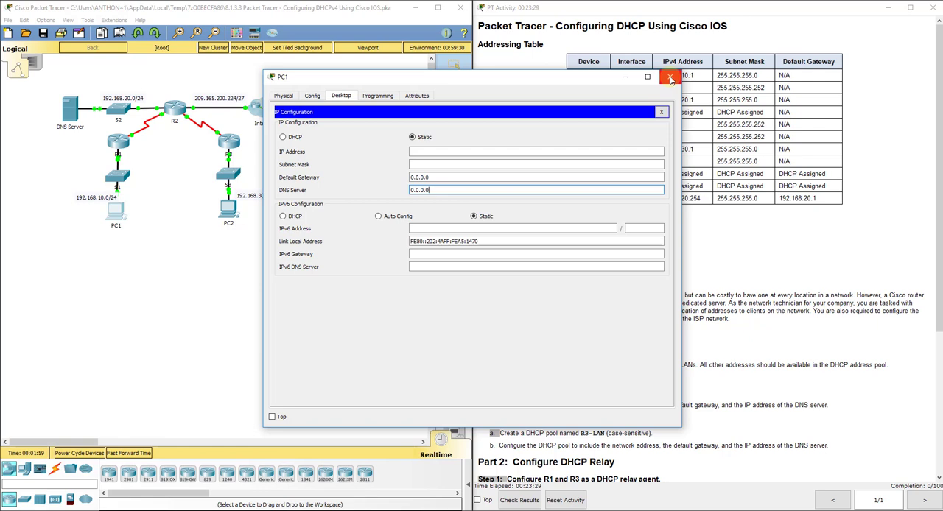
pyautogui.click(671, 79)
pyautogui.click(490, 151)
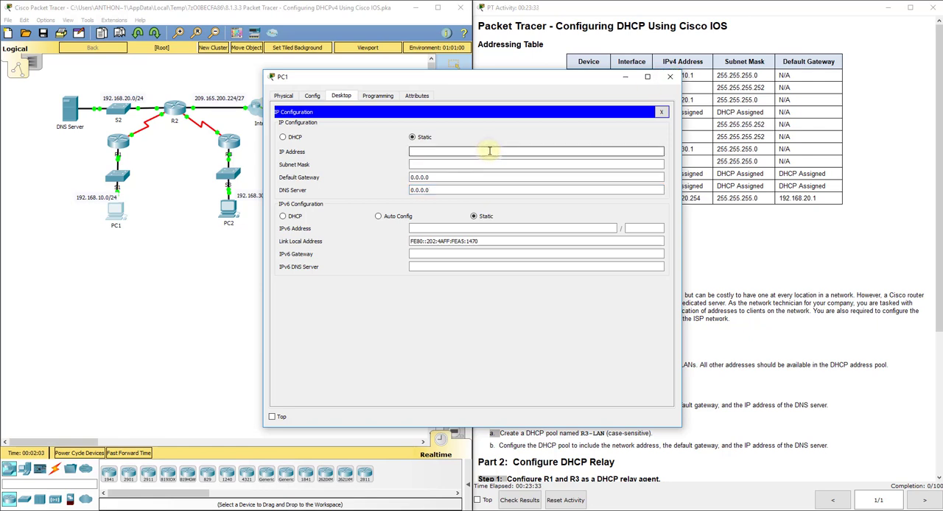
# Try requesting PC1's IPv4 address through DHCP, return it to static addressing and close PC1's window.
pyautogui.click(293, 138)
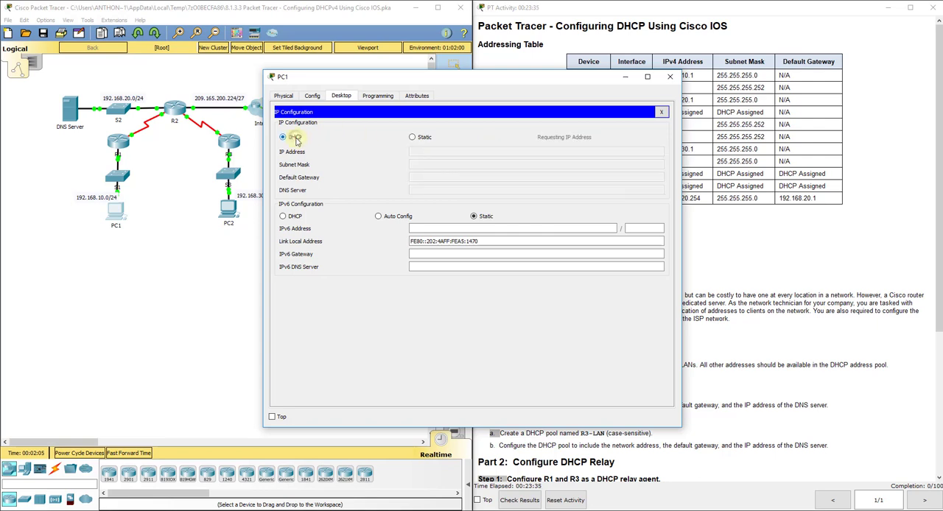
pyautogui.click(413, 138)
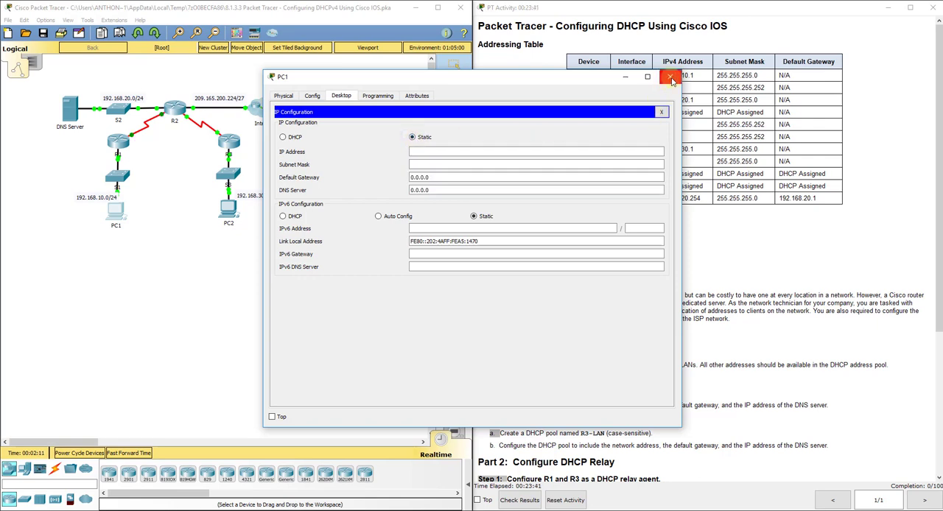
pyautogui.click(670, 79)
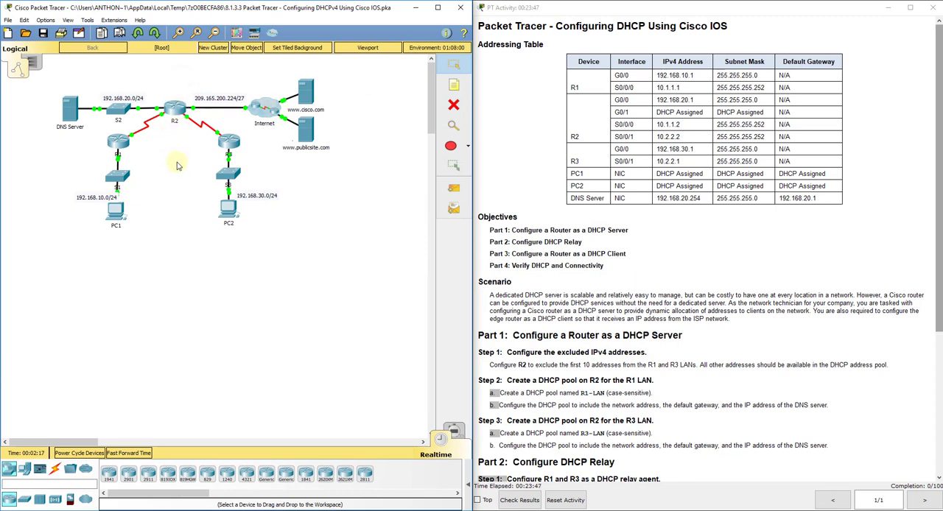
pyautogui.moveTo(142, 137); pyautogui.dragTo(101, 223)
pyautogui.moveTo(256, 147); pyautogui.dragTo(213, 234)
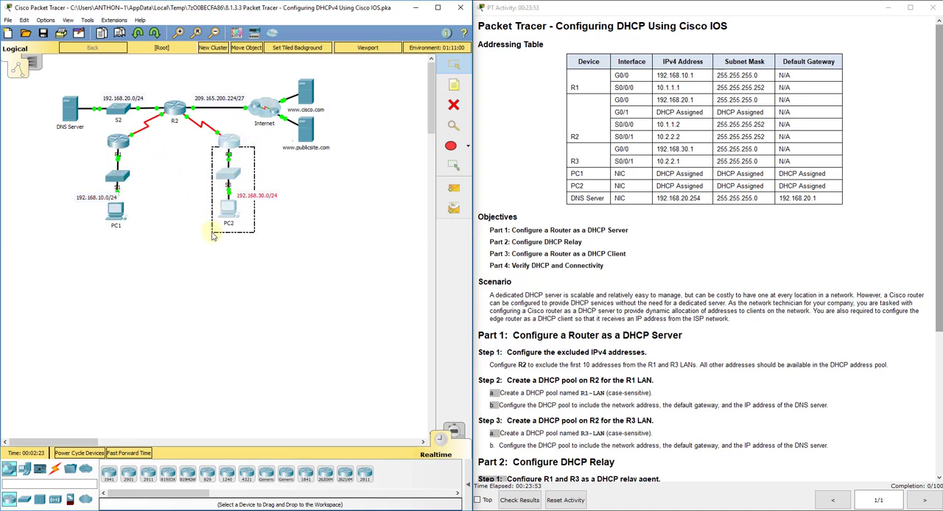
pyautogui.click(213, 234)
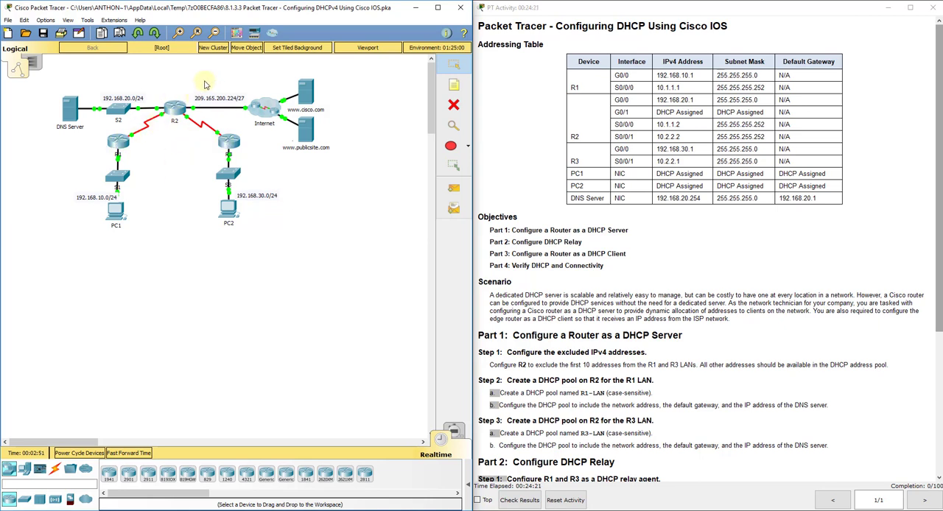
pyautogui.moveTo(210, 78); pyautogui.dragTo(190, 117)
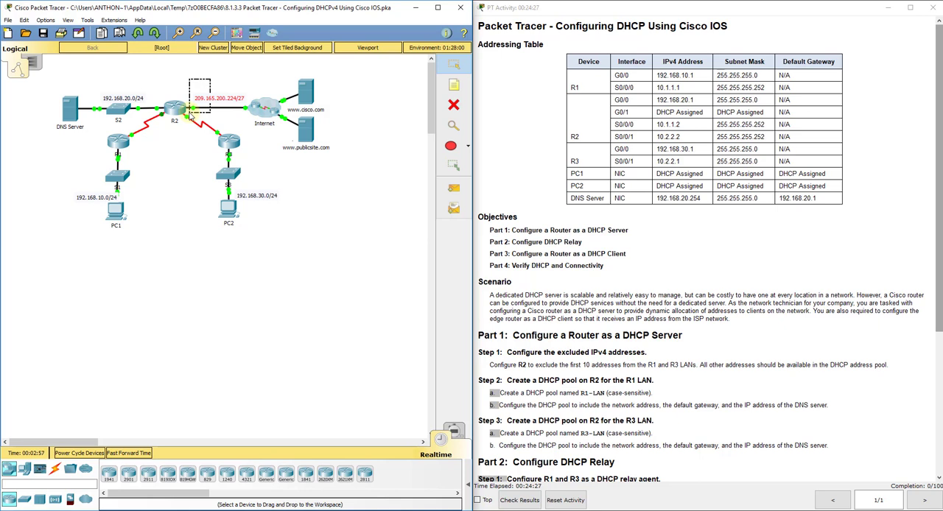
pyautogui.moveTo(189, 116); pyautogui.dragTo(189, 116)
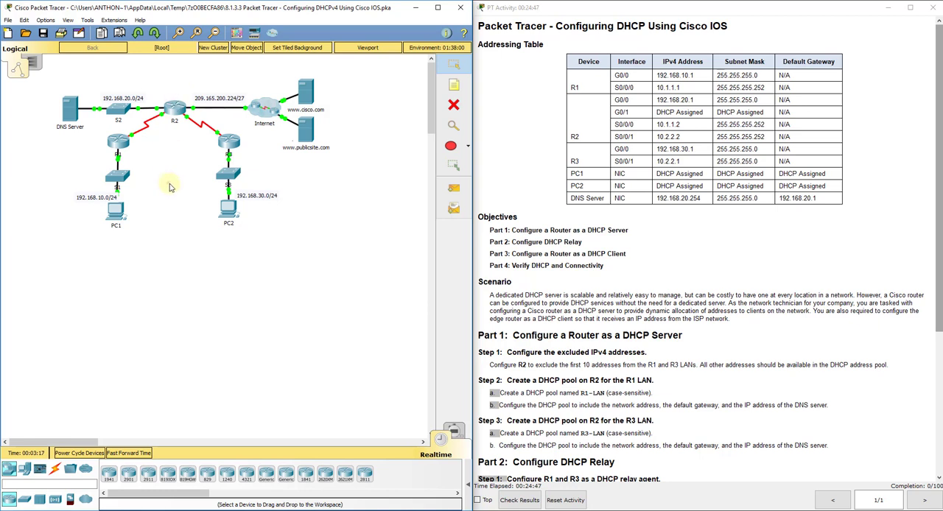
# Open router R2's command line and enter global configuration mode with en and config t.
pyautogui.scroll(-5, 595, 378)
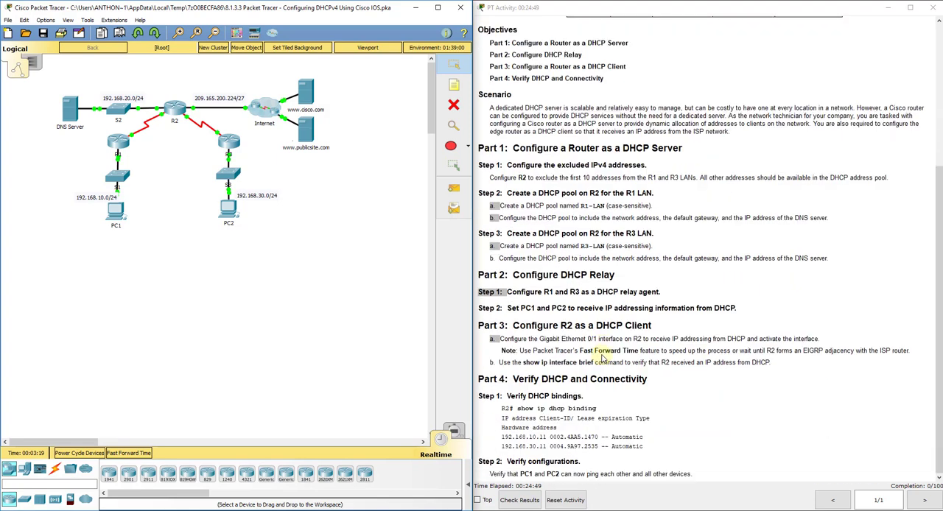
pyautogui.click(178, 109)
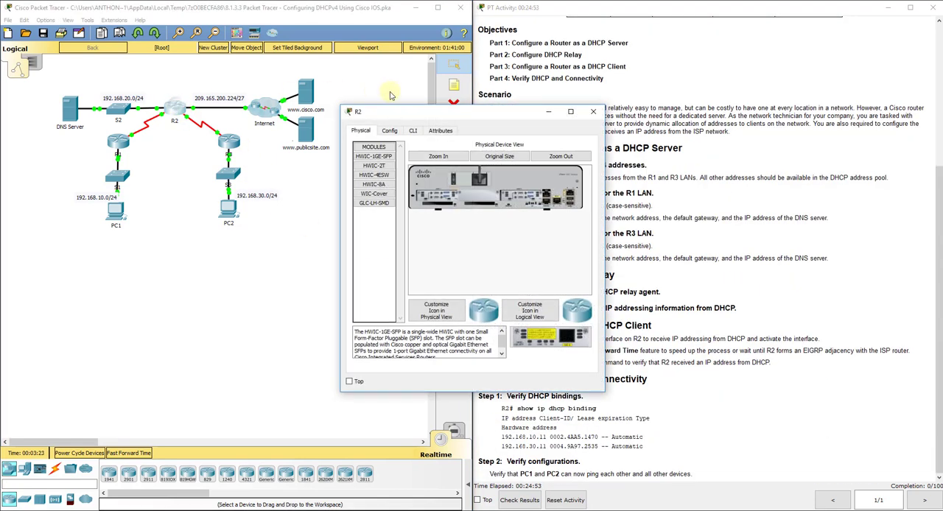
pyautogui.moveTo(340, 114); pyautogui.dragTo(285, 112)
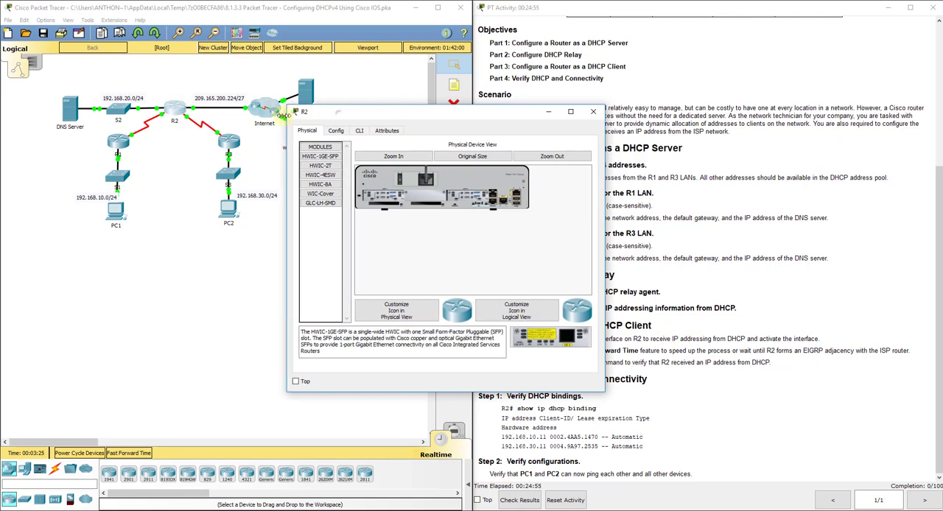
pyautogui.moveTo(370, 115); pyautogui.dragTo(198, 99)
pyautogui.click(184, 115)
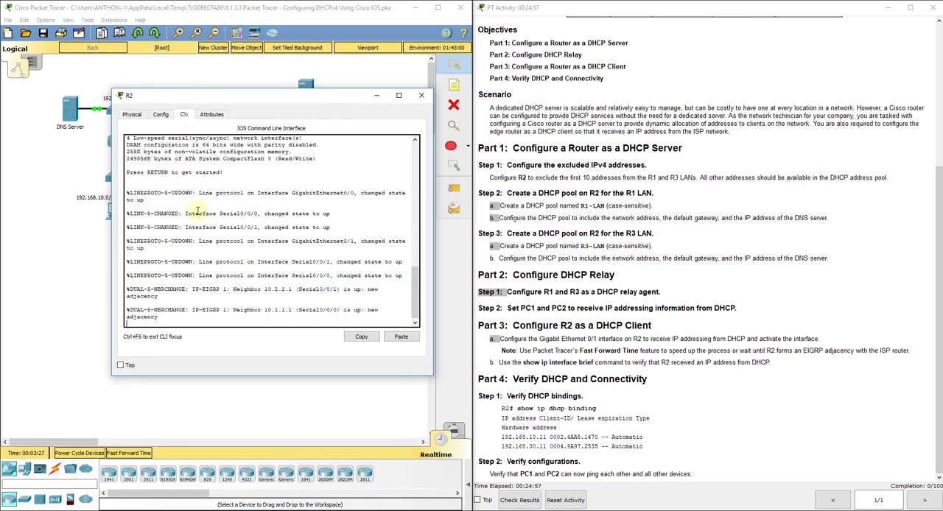
pyautogui.write('en')
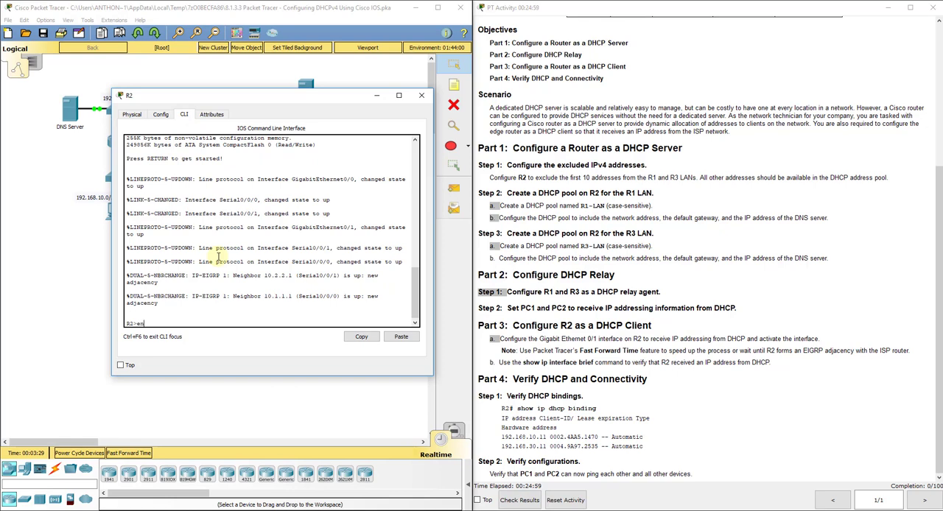
pyautogui.press('Return')
pyautogui.write('config t')
pyautogui.press('Return')
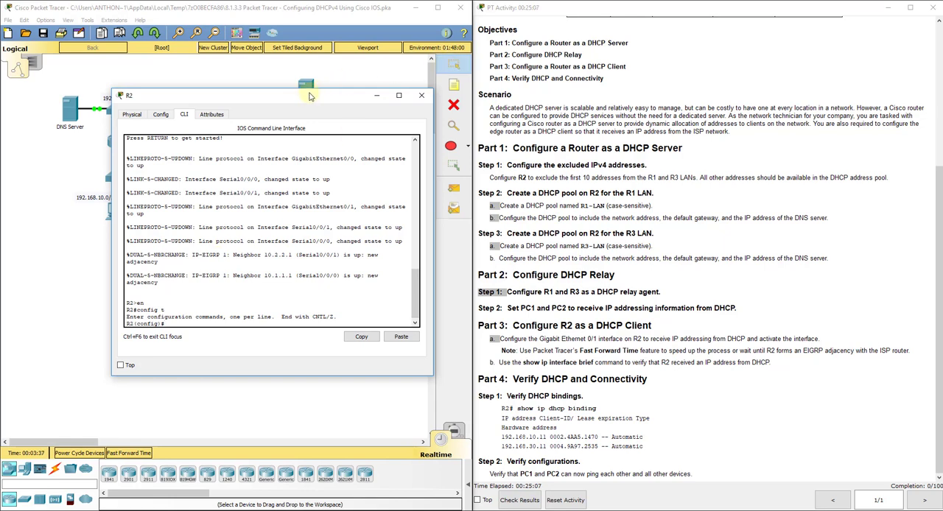
# Move R2's window aside to examine the topology and PC1's port details, and return to the instructions' addressing table.
pyautogui.moveTo(307, 98); pyautogui.dragTo(704, 110)
pyautogui.moveTo(169, 160); pyautogui.dragTo(110, 160)
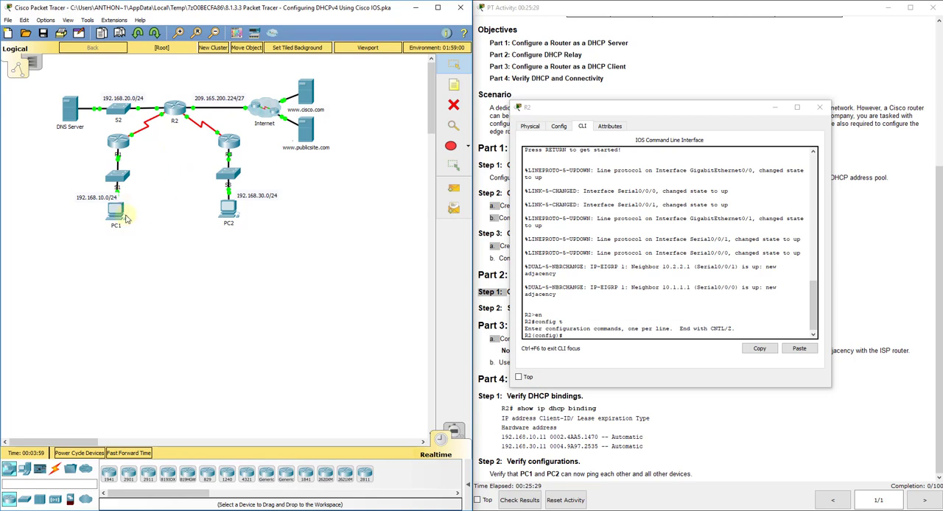
pyautogui.moveTo(126, 234)
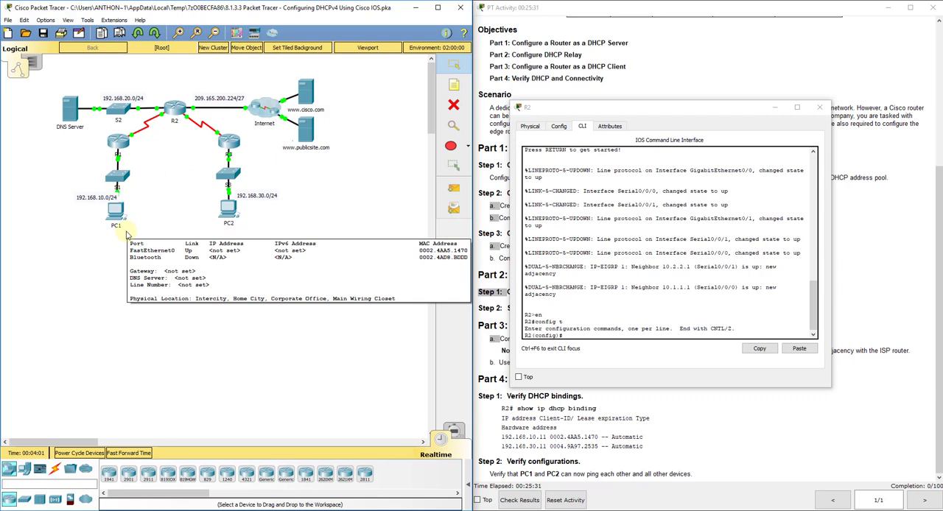
pyautogui.click(581, 335)
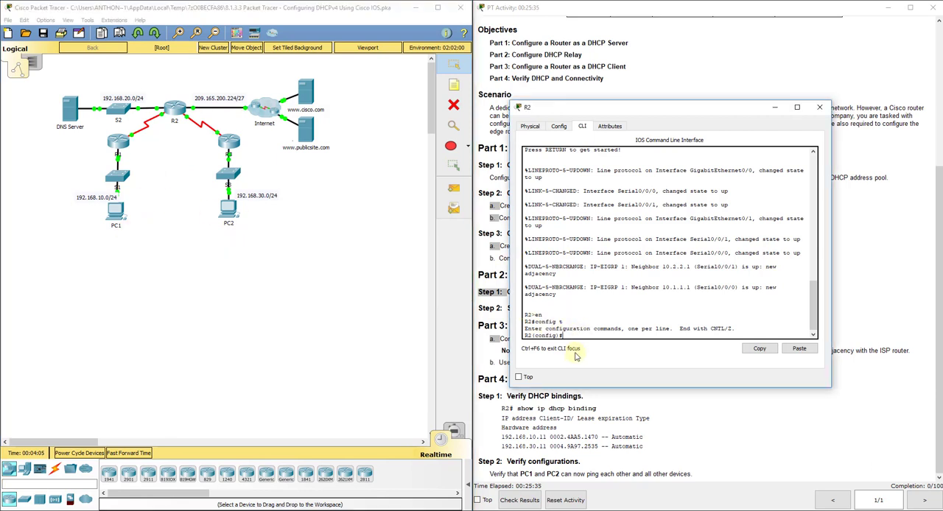
pyautogui.moveTo(612, 109); pyautogui.dragTo(176, 83)
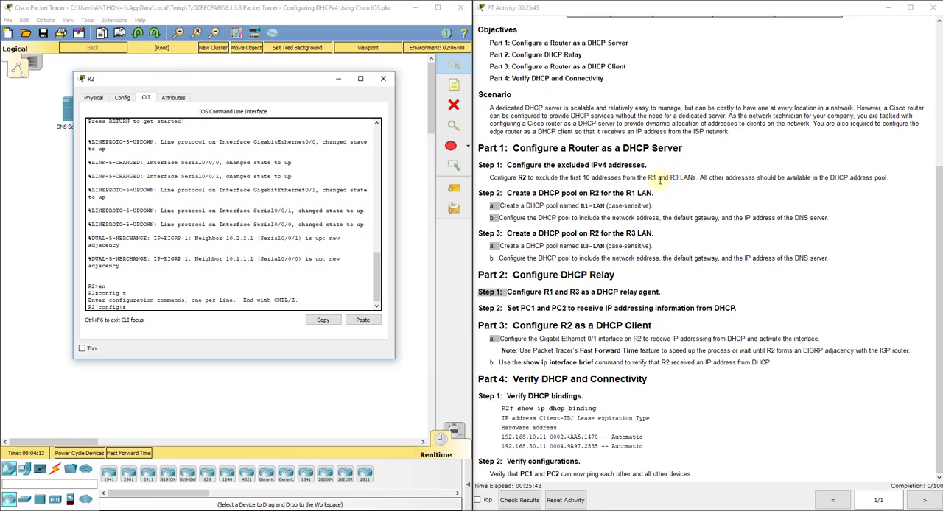
pyautogui.click(276, 306)
pyautogui.scroll(5, 698, 262)
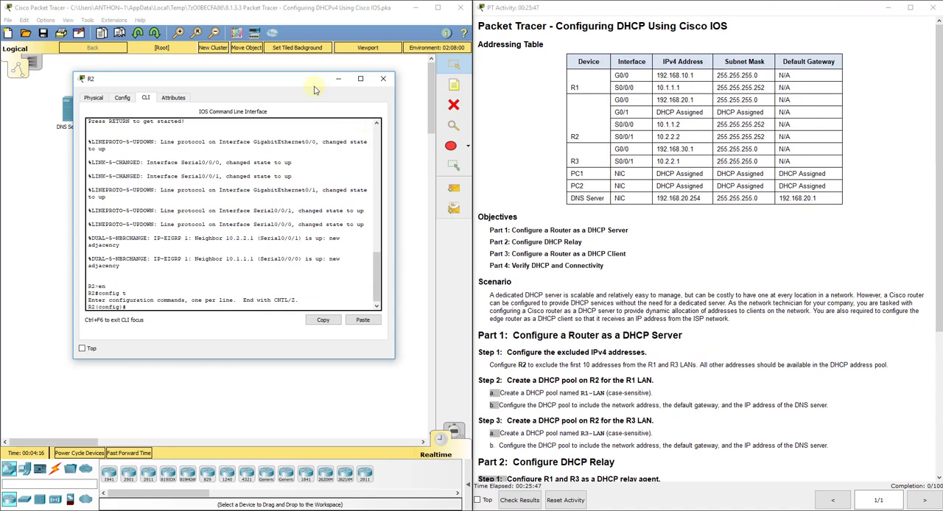
# Uncover the topology and place a note below PC1 reading "192.168.10.0 - 192.168.10.255".
pyautogui.moveTo(288, 86); pyautogui.dragTo(673, 77)
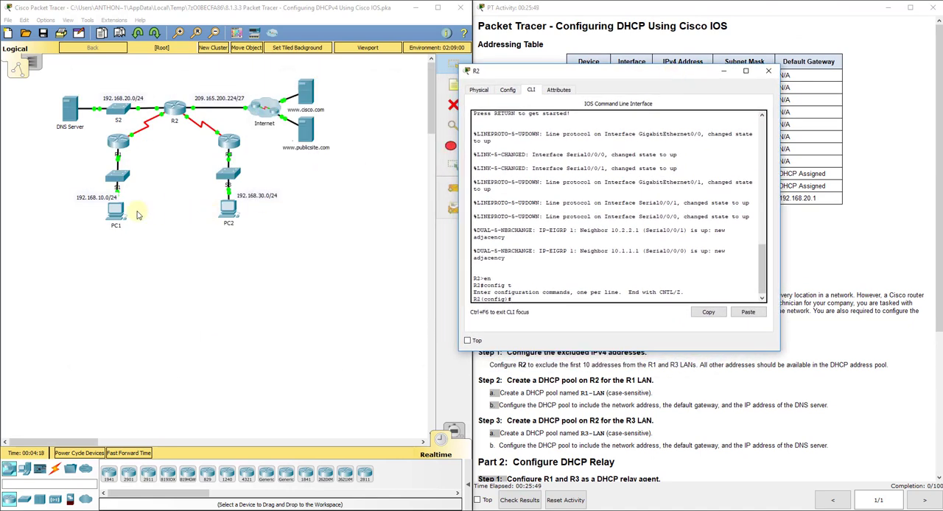
pyautogui.click(429, 125)
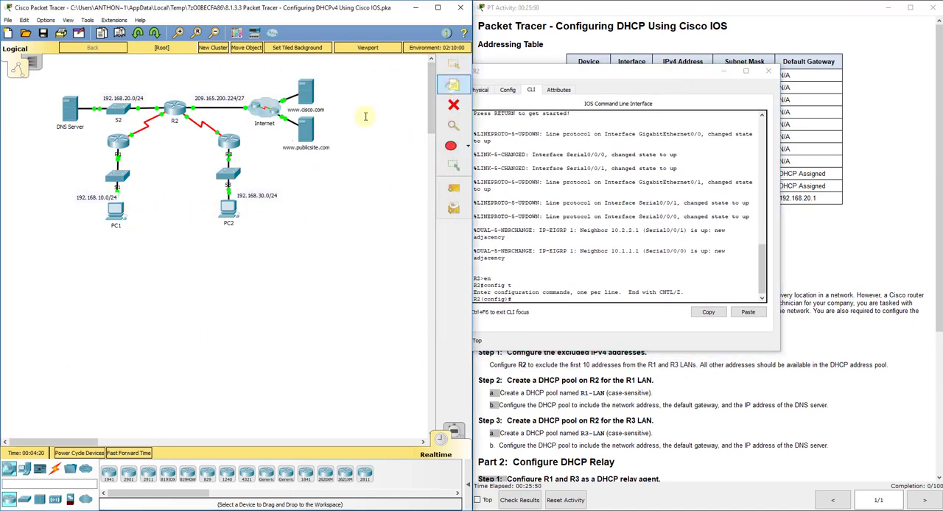
pyautogui.click(49, 234)
pyautogui.write('192')
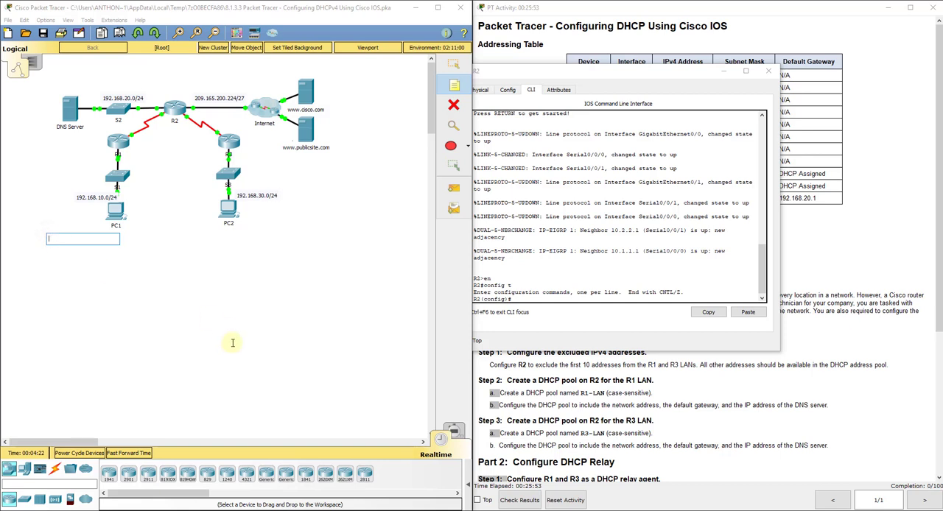
pyautogui.write('.168.10.0 - 192.168.10.')
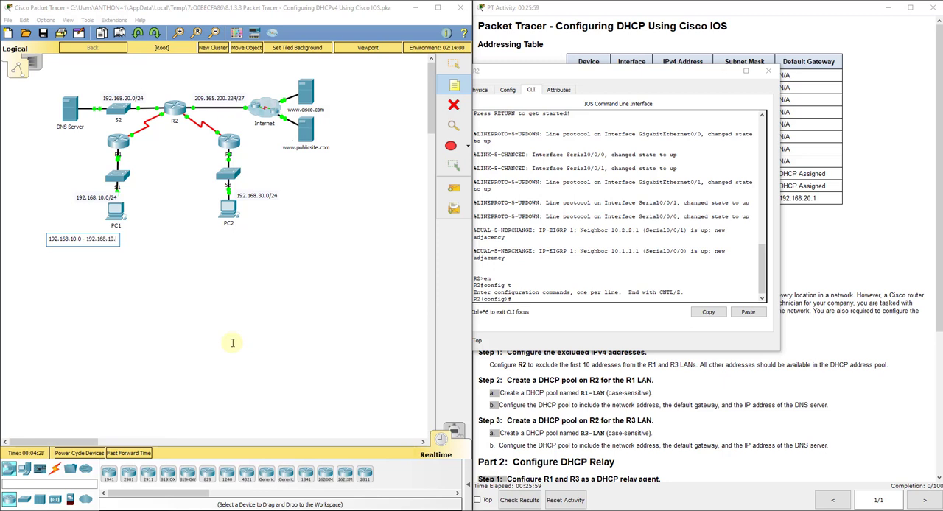
pyautogui.write('255')
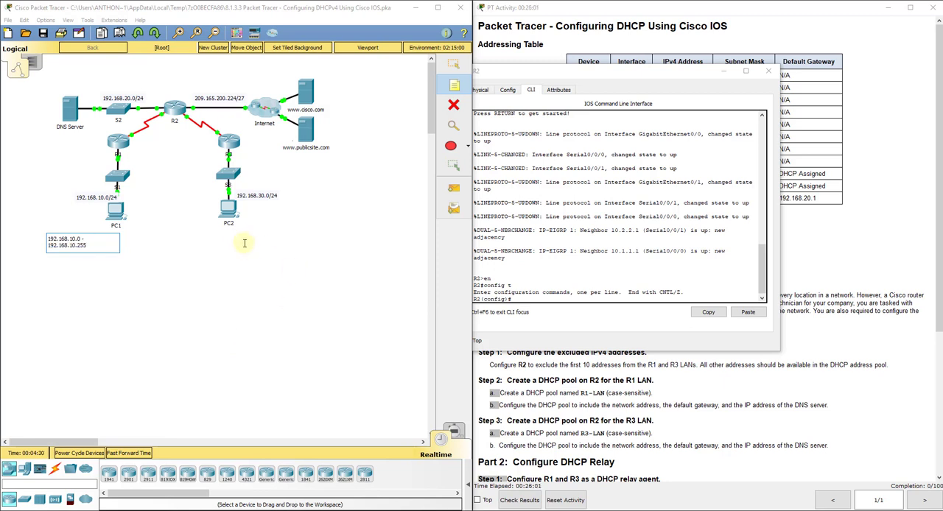
pyautogui.click(461, 63)
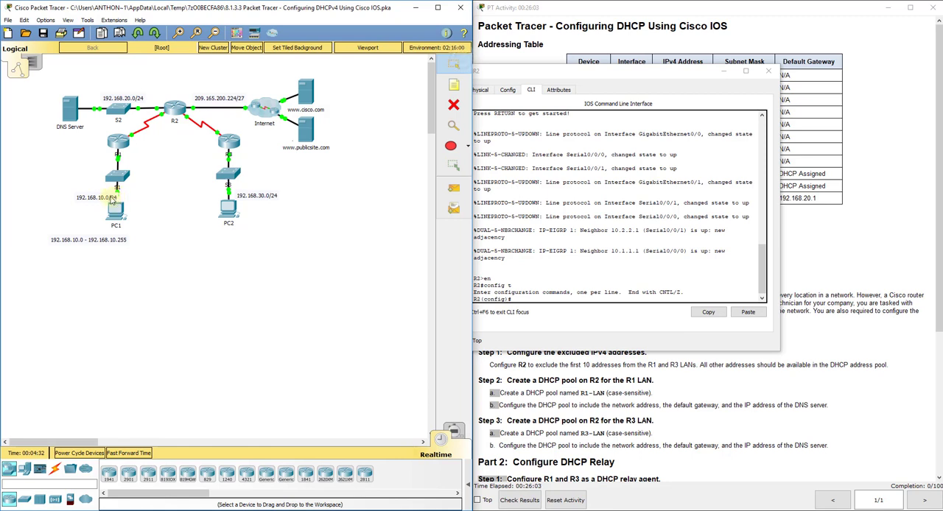
# Place a note below PC2 reading "192.168.30.0 192.168.30.255".
pyautogui.click(453, 84)
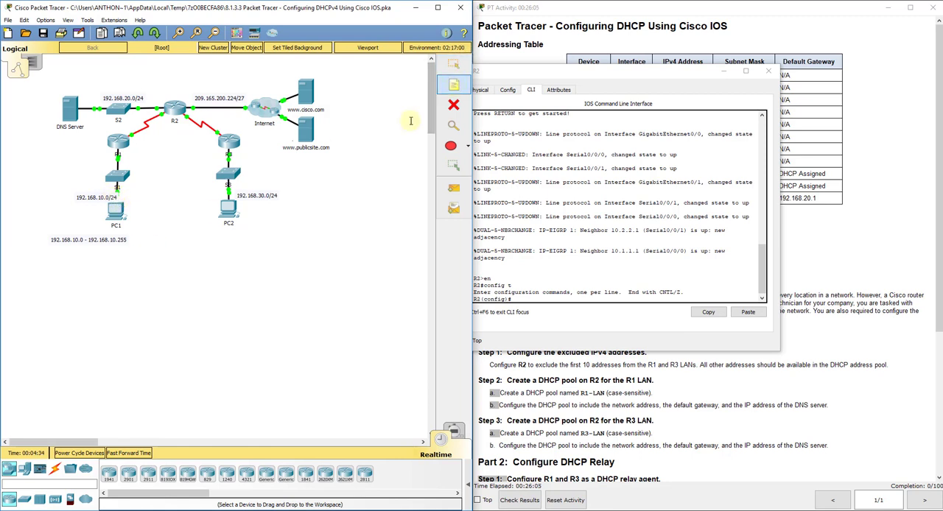
pyautogui.click(223, 231)
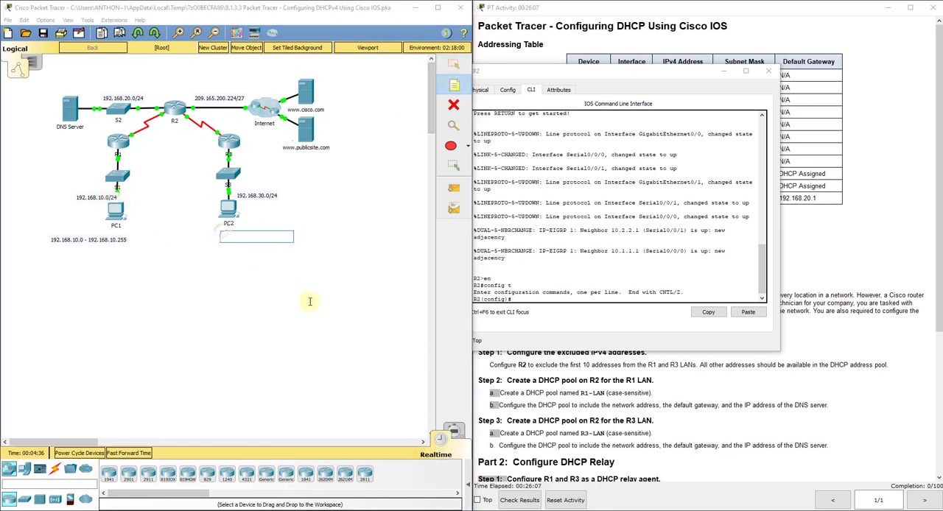
pyautogui.write('192.1')
pyautogui.press('BackSpace')
pyautogui.press('BackSpace')
pyautogui.write('30.0 192.168.30.')
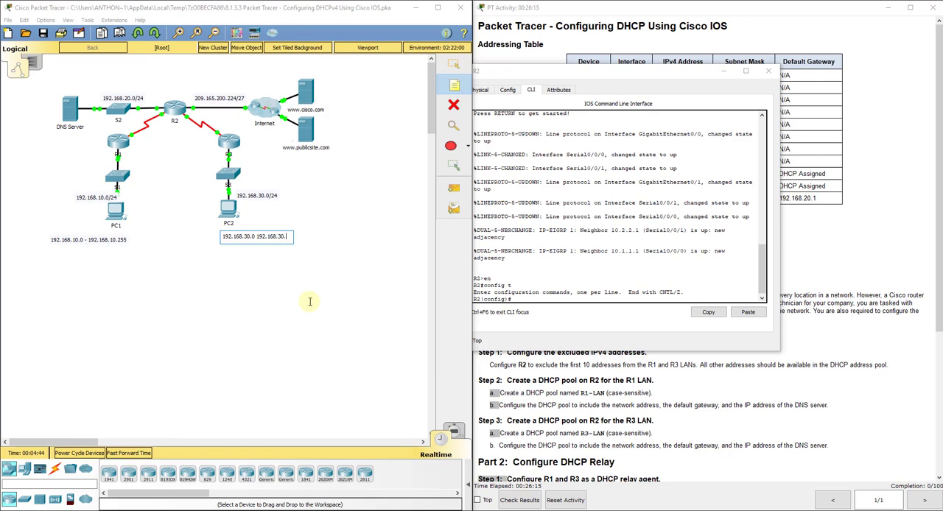
pyautogui.write('255')
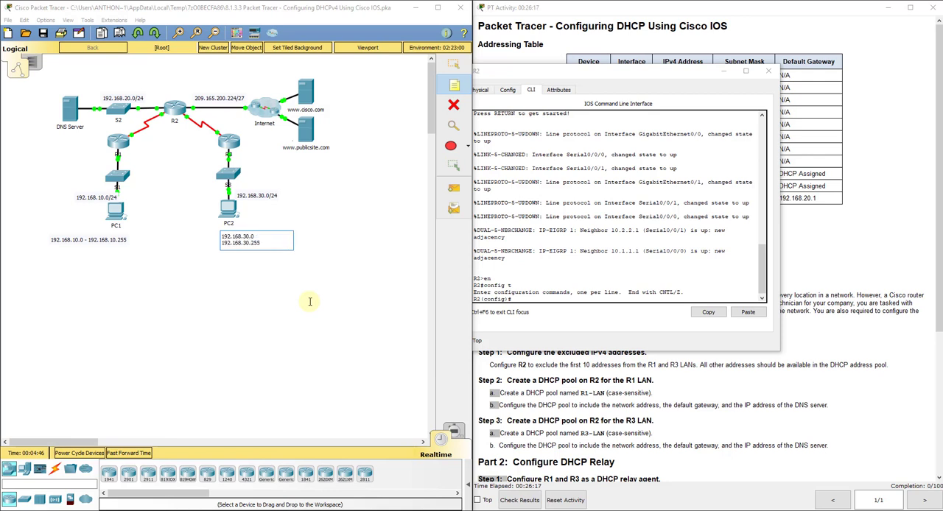
# Delete the address-range note below PC2.
pyautogui.click(453, 65)
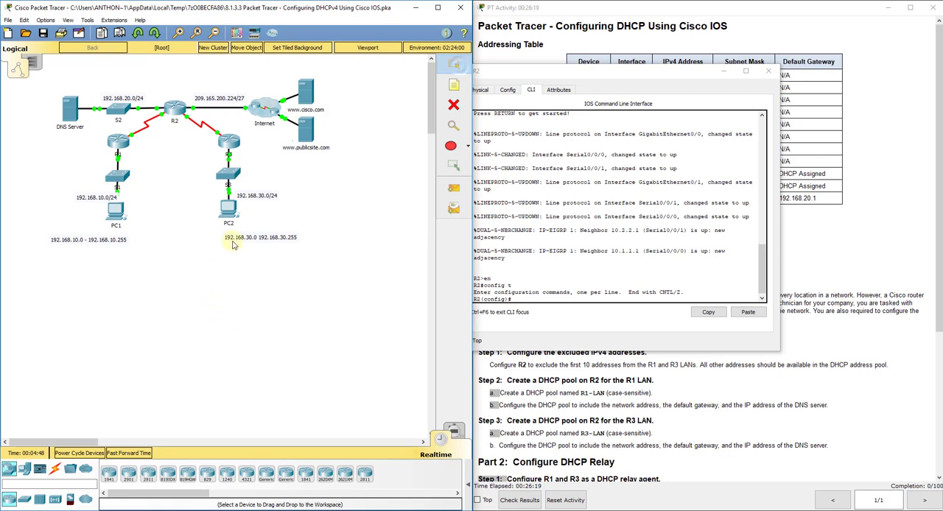
pyautogui.click(453, 104)
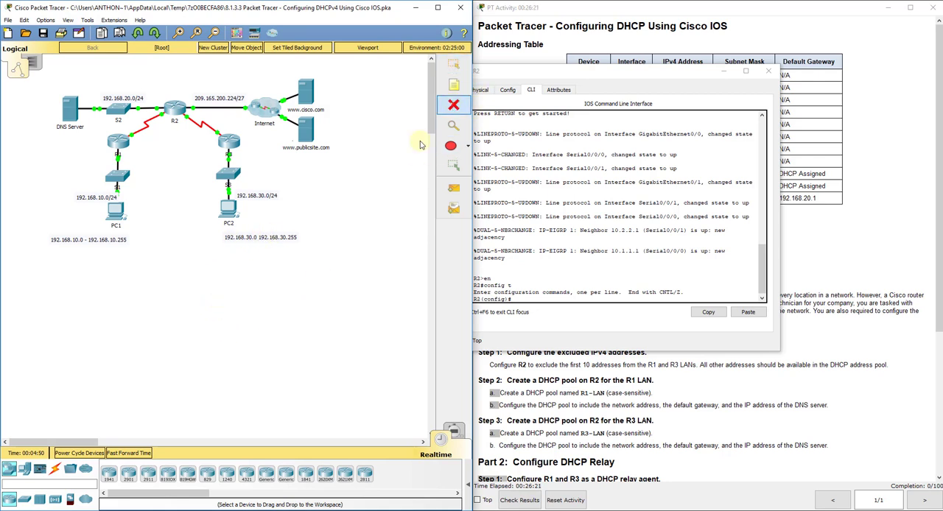
pyautogui.click(287, 237)
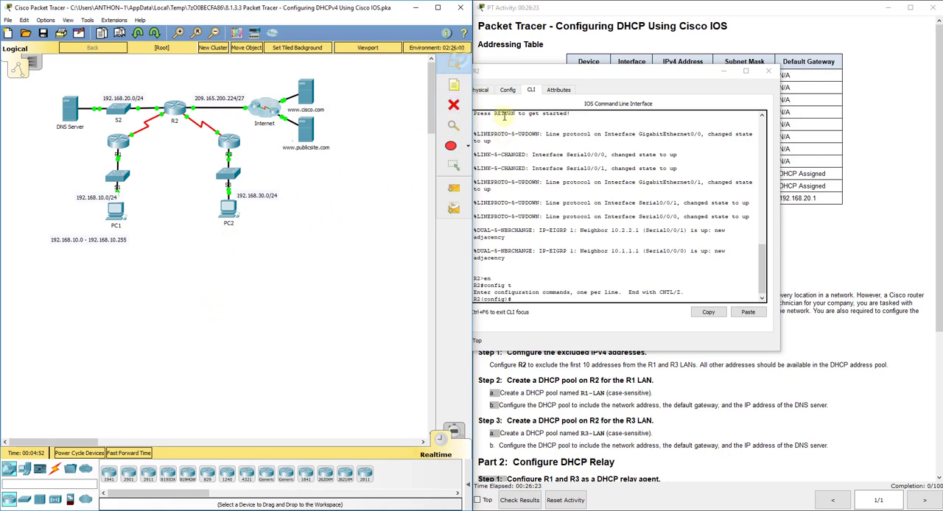
# Place a new note below PC2 reading "192.168.30.0 - 192.168.30.255".
pyautogui.click(453, 84)
pyautogui.click(231, 237)
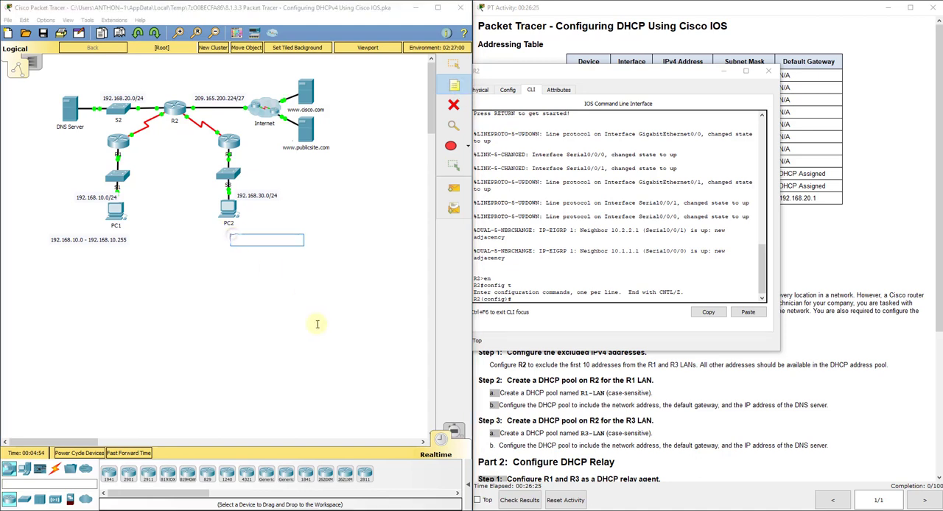
pyautogui.write('192.168.30.0 - 192.')
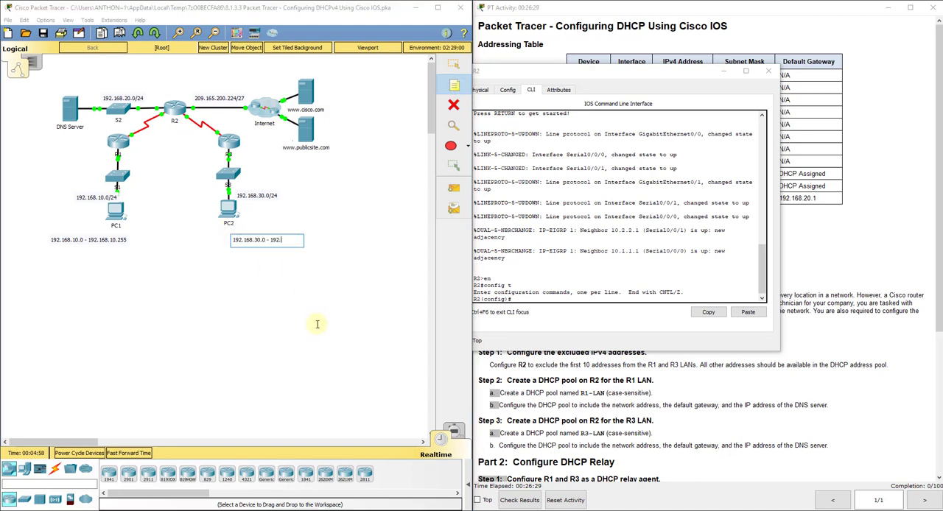
pyautogui.write('168.30.255')
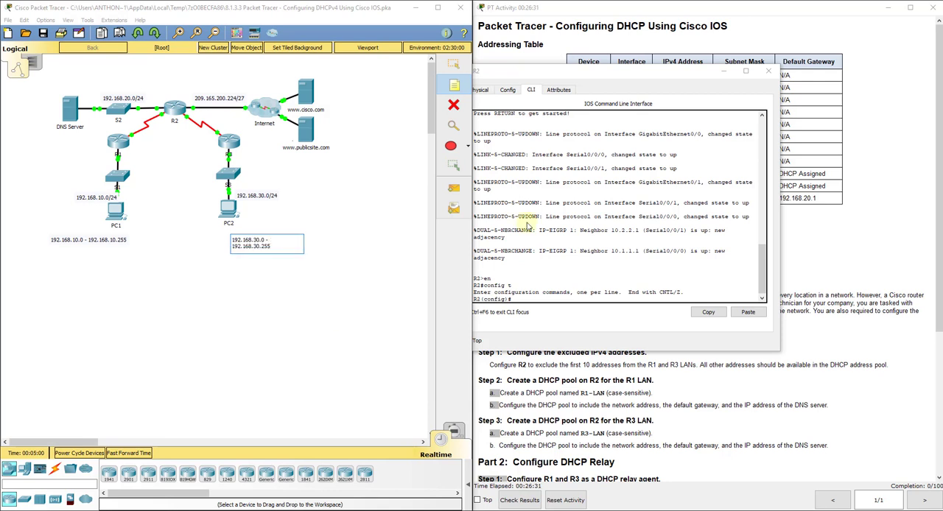
pyautogui.click(461, 67)
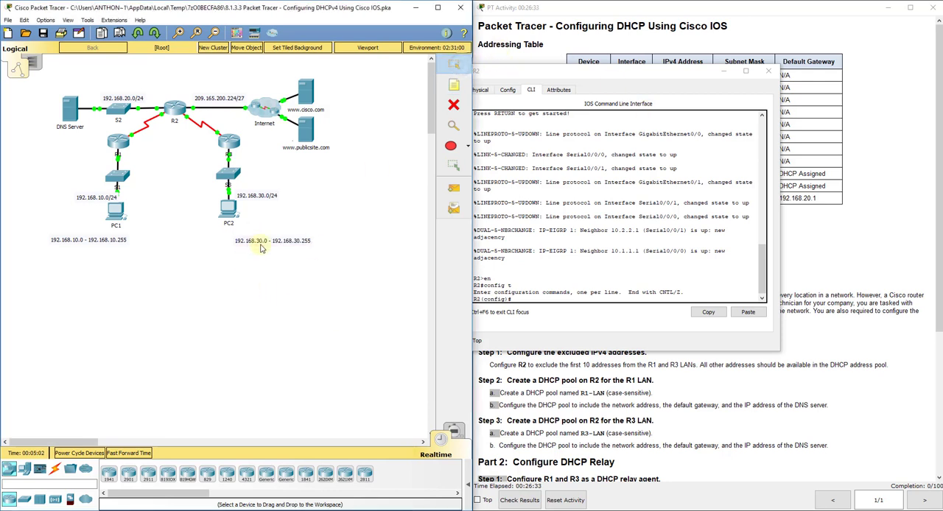
# Add a note beneath PC1's address range reading "Usable: 192.168.10.1 - 192.168.10.254".
pyautogui.click(454, 85)
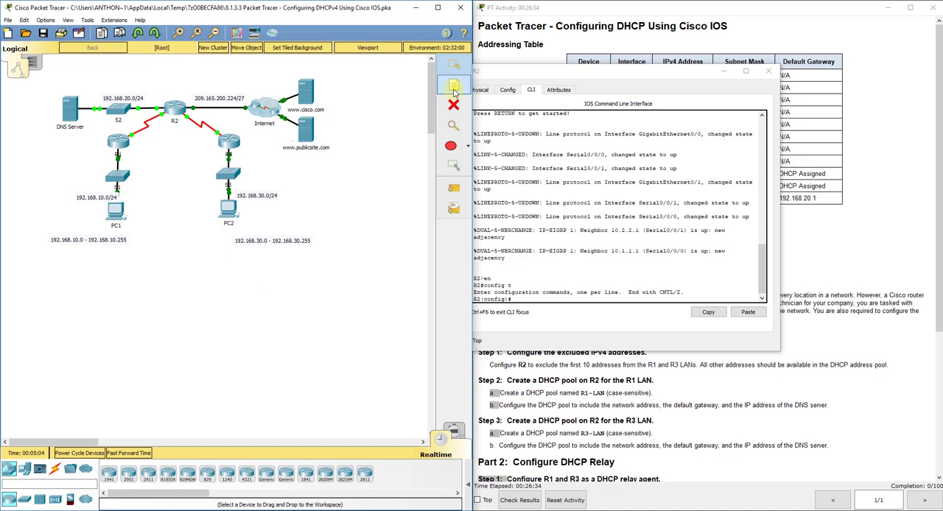
pyautogui.click(46, 257)
pyautogui.write('Usabl')
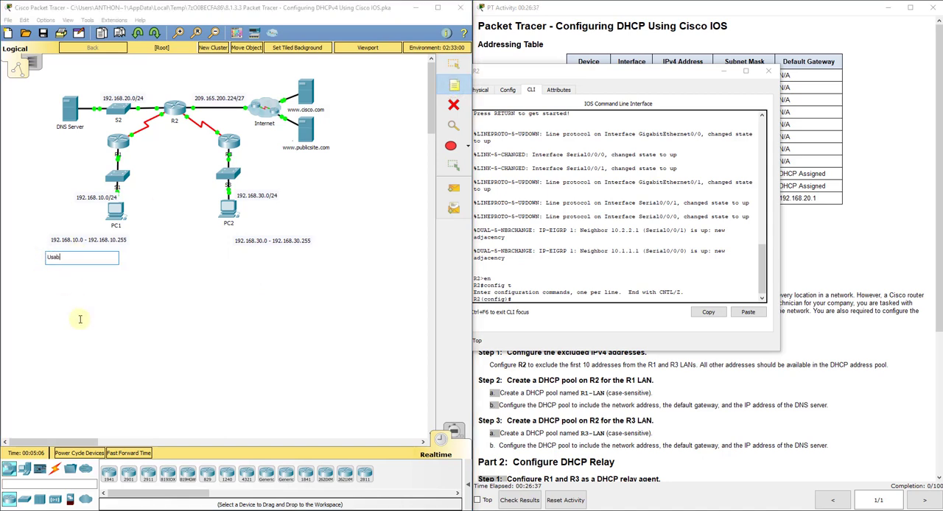
pyautogui.write('e: 192.168.10.1 - 192.168.1')
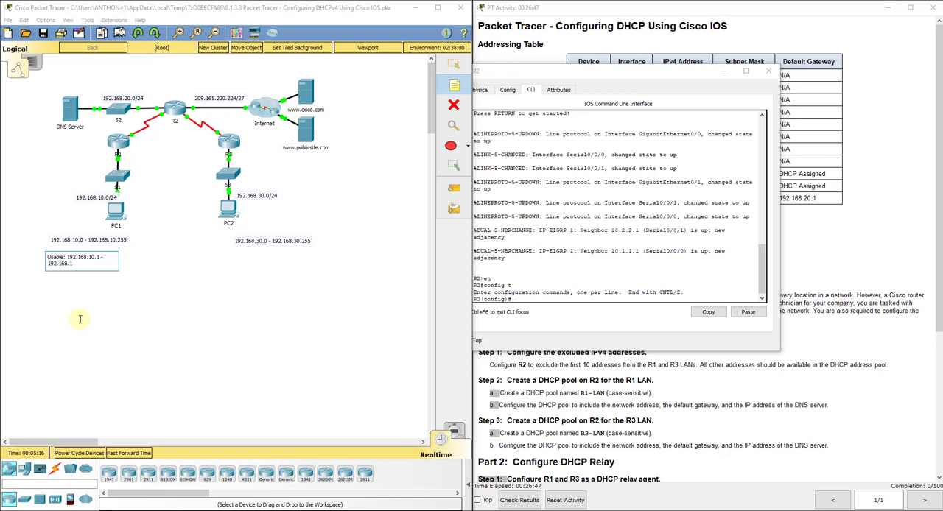
pyautogui.write('0.254')
pyautogui.click(454, 64)
# Add a note beneath PC2's address range reading "Usable: 192.168.30.1 - 192.168.30.254".
pyautogui.click(454, 86)
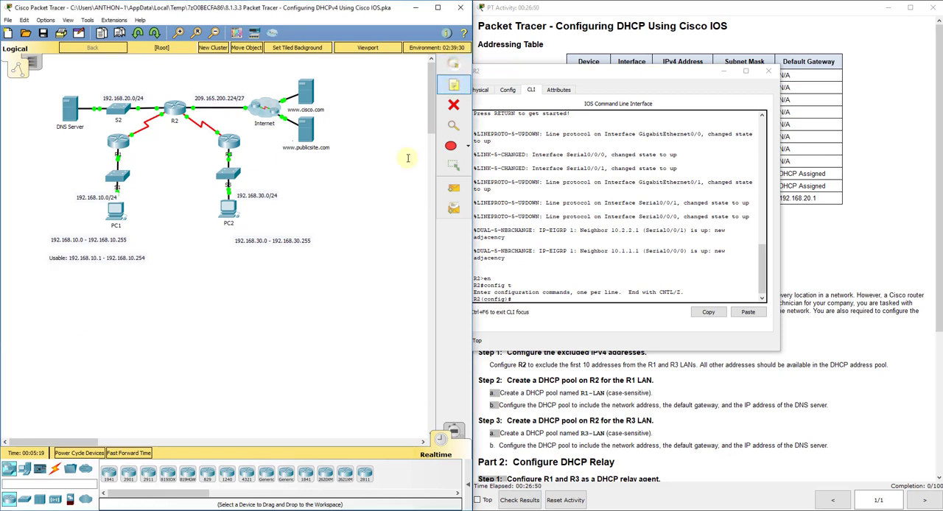
pyautogui.click(238, 256)
pyautogui.write('usban')
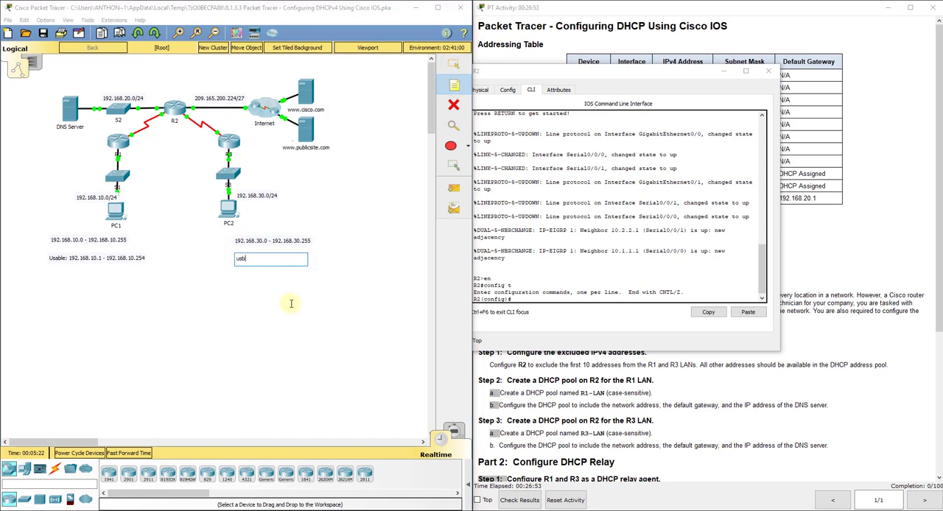
pyautogui.write('able: 192.168.30.1 - 192.168.')
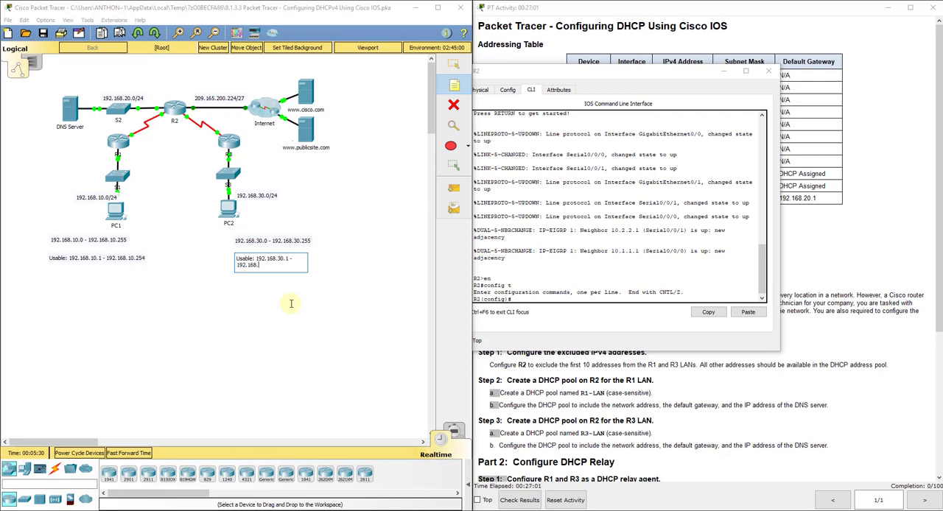
pyautogui.write('30.254')
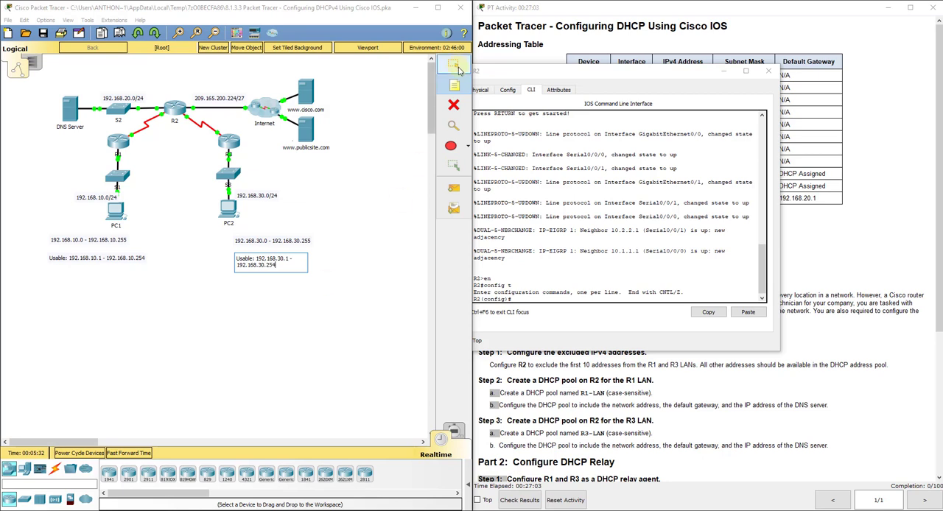
pyautogui.click(456, 66)
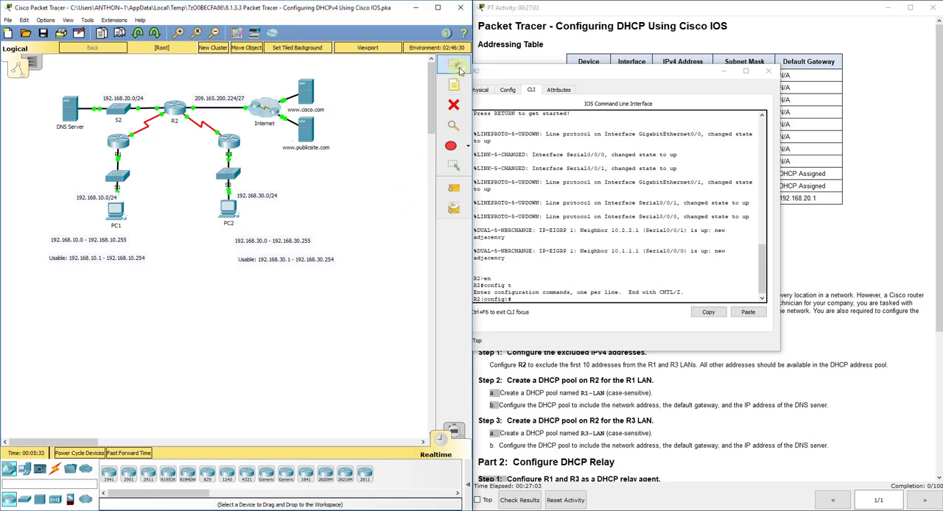
pyautogui.moveTo(299, 262); pyautogui.dragTo(301, 260)
pyautogui.click(279, 272)
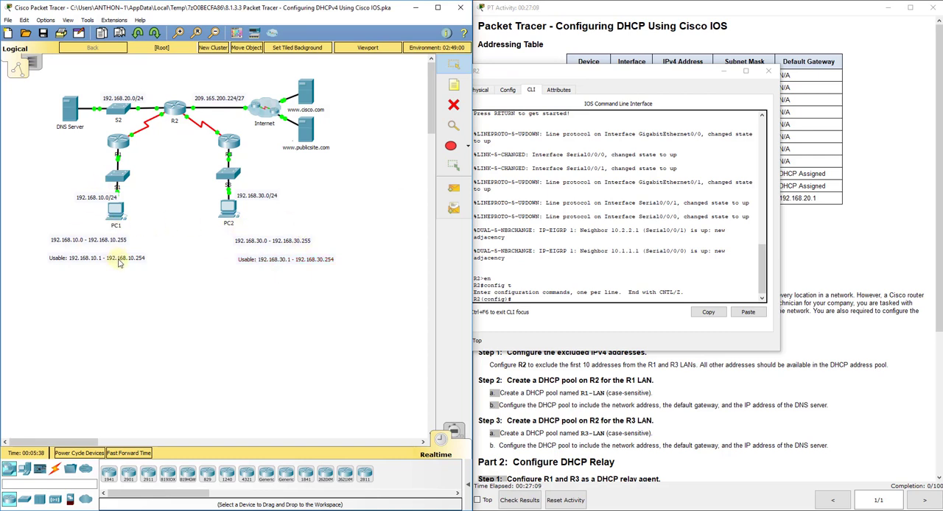
# Try to list the options of the command ip excluded on R2, and clear the wrong keyword.
pyautogui.click(528, 299)
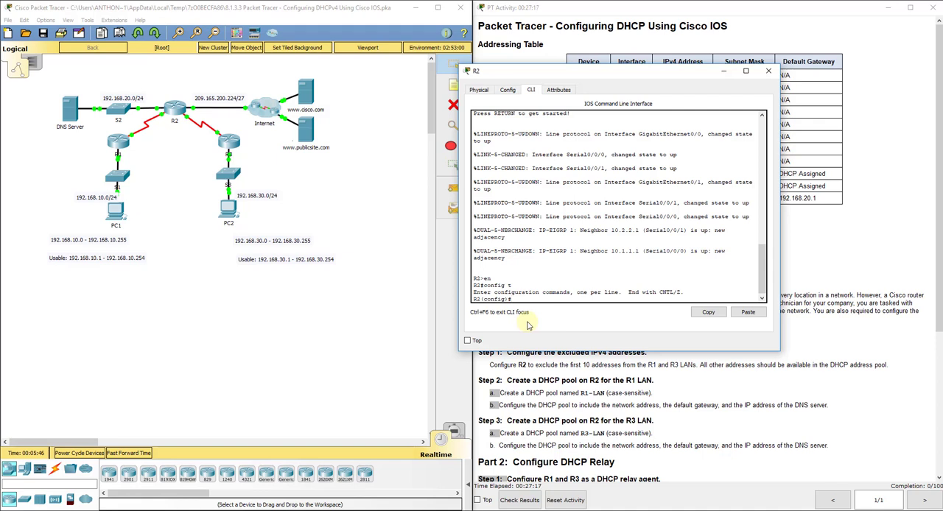
pyautogui.write('ip excluded')
pyautogui.press('Tab')
pyautogui.write('?')
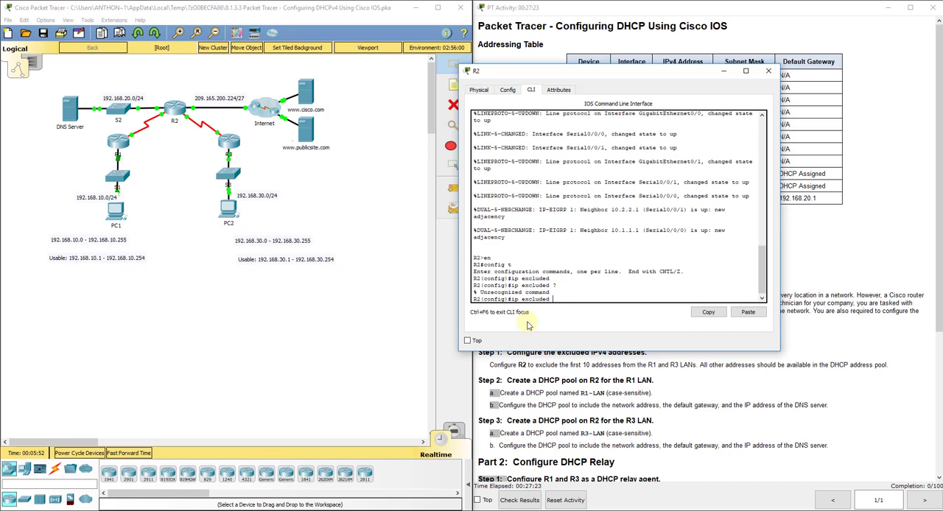
pyautogui.press('BackSpace')
pyautogui.press('BackSpace')
pyautogui.press('BackSpace')
pyautogui.press('BackSpace')
pyautogui.press('BackSpace')
pyautogui.press('BackSpace')
# Exclude 192.168.10.1 through 192.168.10.10 from DHCP on R2 with ip dhcp excluded-address, consulting the command help for the syntax.
pyautogui.write('dhcp ')
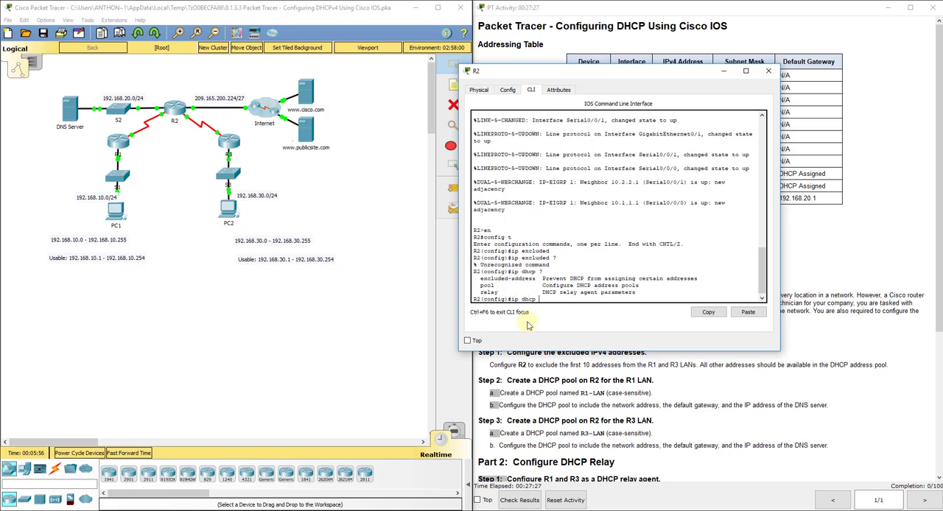
pyautogui.write('?ex')
pyautogui.press('Tab')
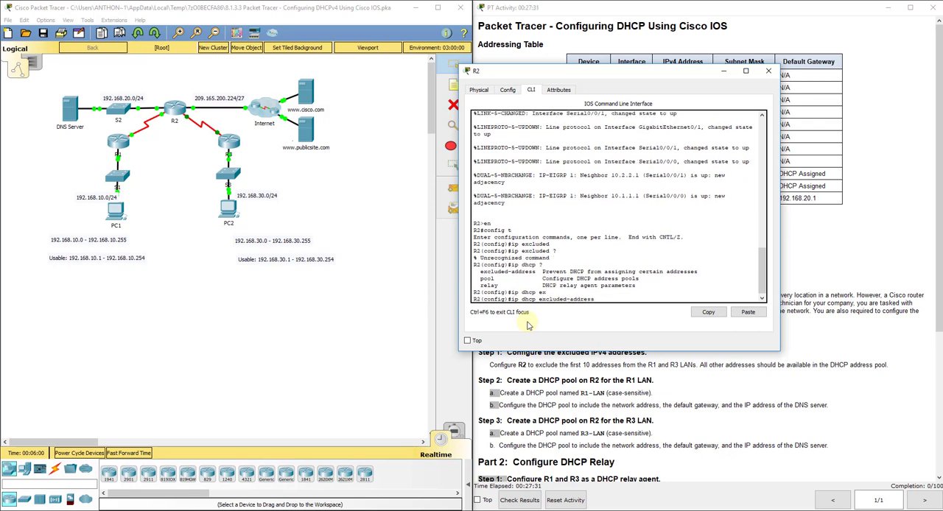
pyautogui.write('?')
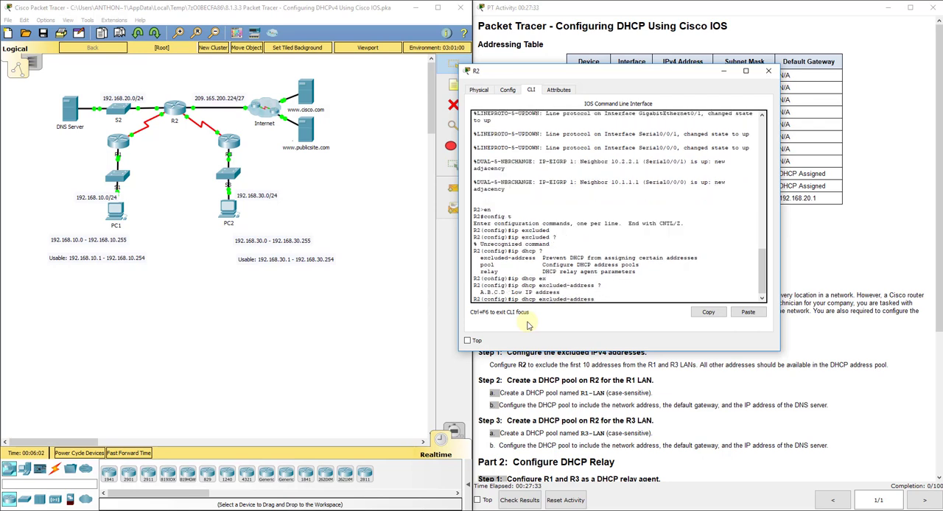
pyautogui.write('192.168.10.1 192.168.10.10')
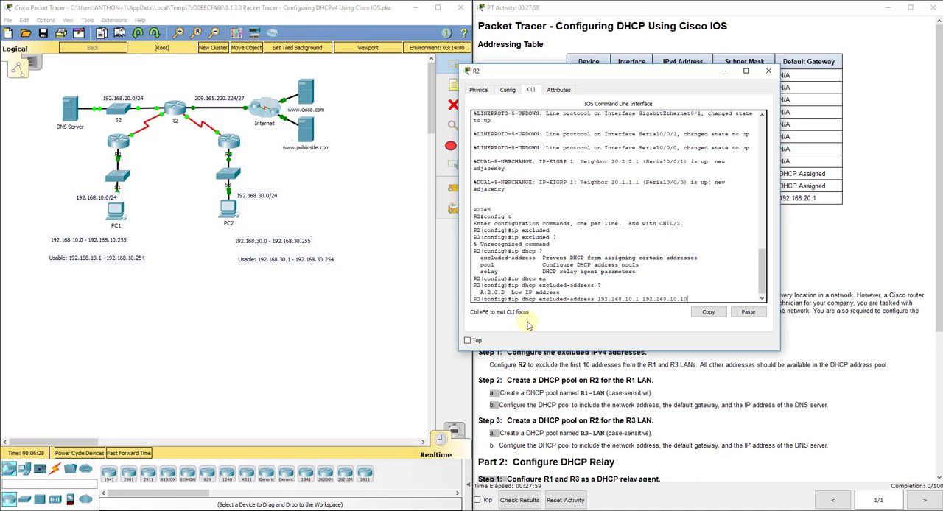
pyautogui.press('Return')
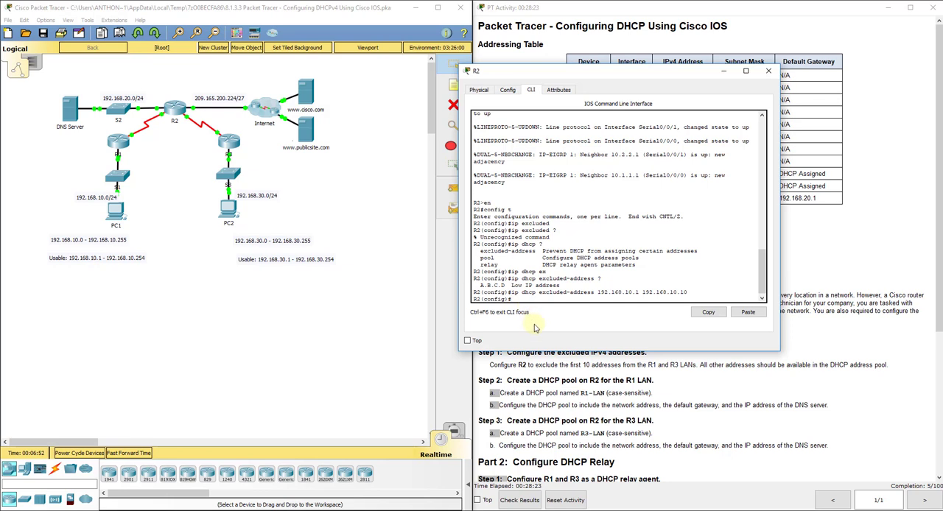
# Exclude 192.168.30.1 through 192.168.30.10 from DHCP by reusing the previous ip dhcp excluded-address command.
pyautogui.press('Up')
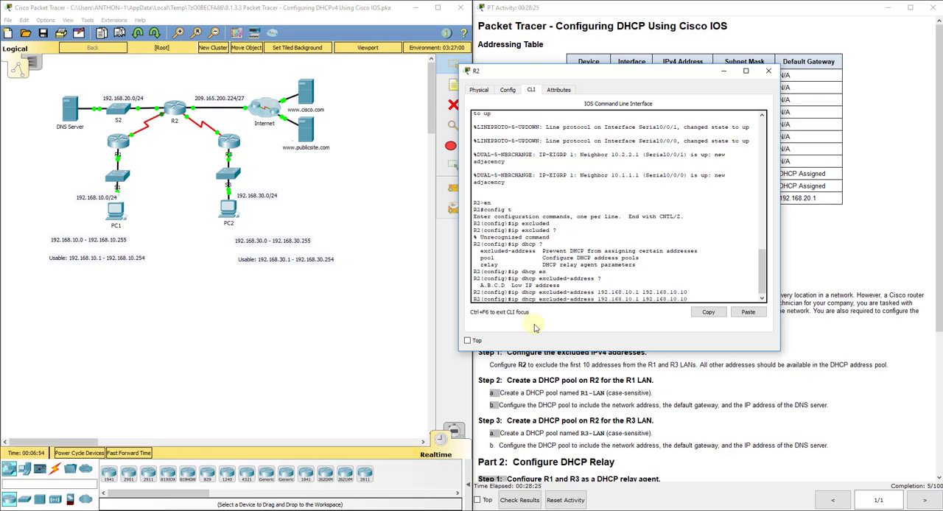
pyautogui.press('Left')
pyautogui.press('Left')
pyautogui.press('Left')
pyautogui.press('Left')
pyautogui.press('Left')
pyautogui.press('Left')
pyautogui.press('Left')
pyautogui.press('Left')
pyautogui.press('Left')
pyautogui.press('Left')
pyautogui.press('Left')
pyautogui.press('Left')
pyautogui.press('Left')
pyautogui.press('Left')
pyautogui.press('Return')
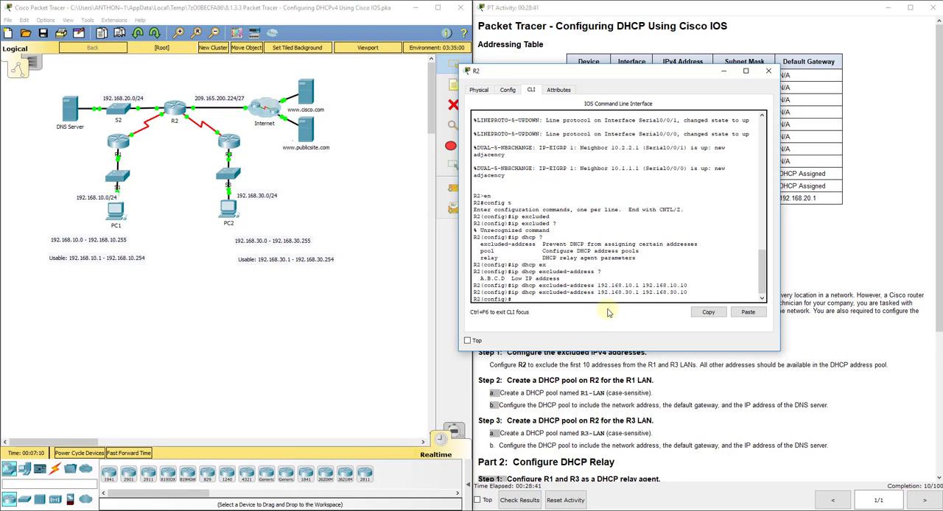
# Uncover the instructions for the R1 LAN pool and create a DHCP pool named R1-LAN on R2.
pyautogui.moveTo(406, 44); pyautogui.dragTo(372, 42)
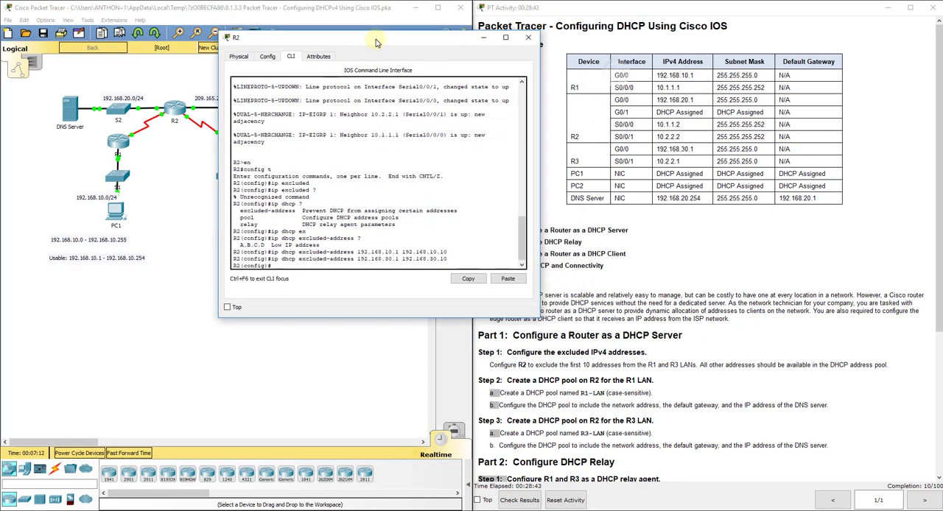
pyautogui.click(651, 333)
pyautogui.scroll(-5, 651, 330)
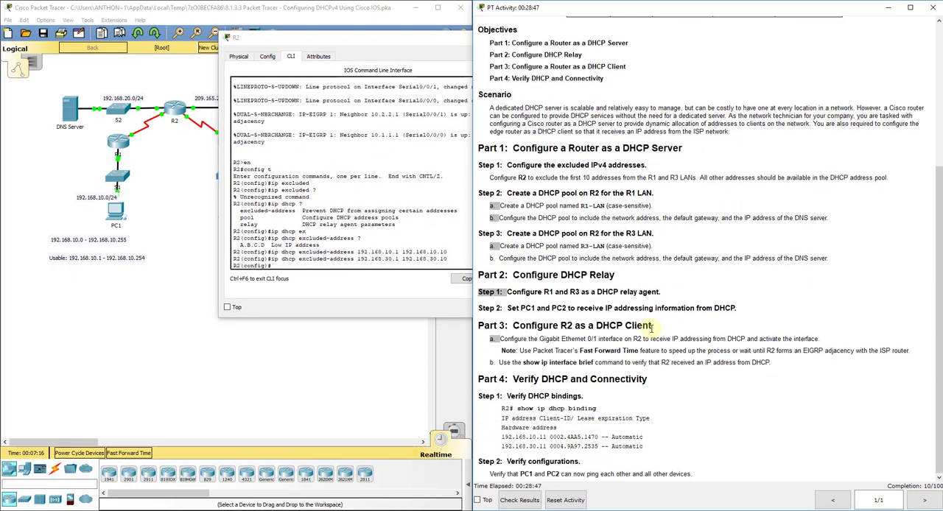
pyautogui.click(389, 266)
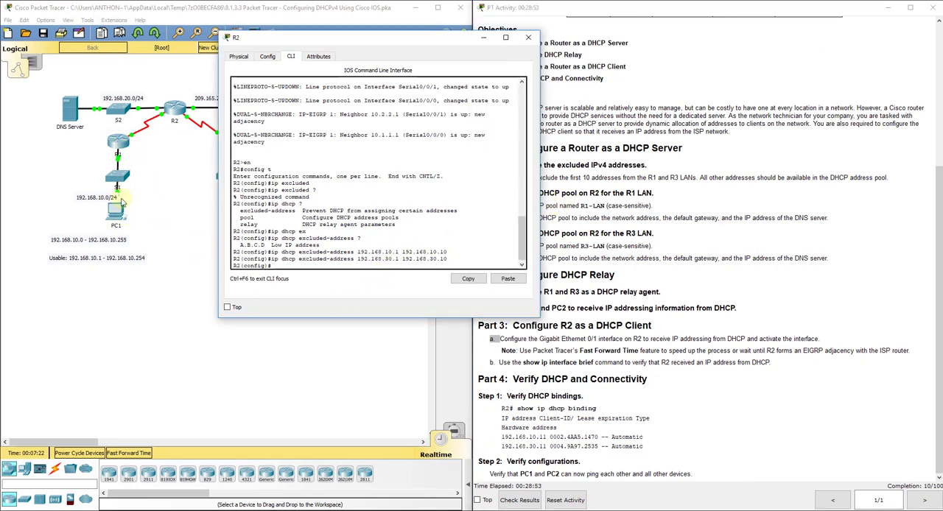
pyautogui.write('ip')
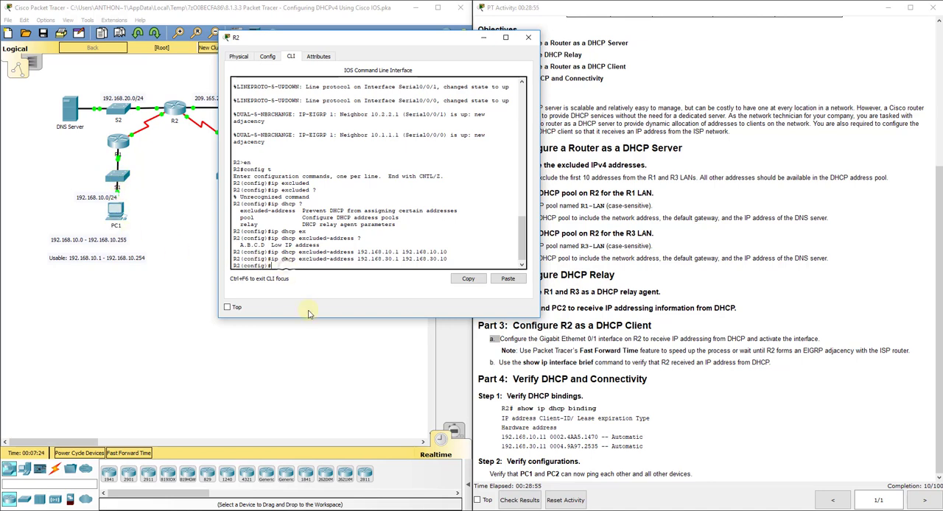
pyautogui.write(' dhcp pool ')
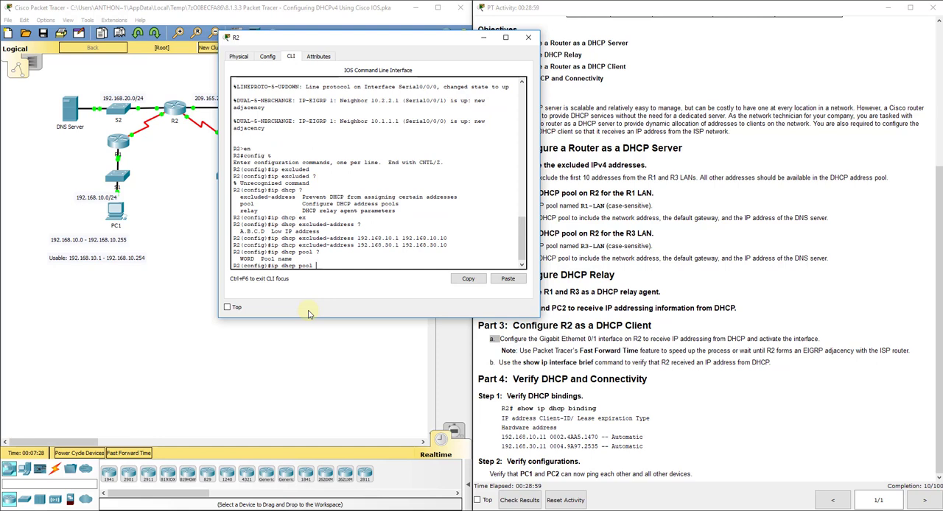
pyautogui.write('?R1-LAN')
pyautogui.press('Return')
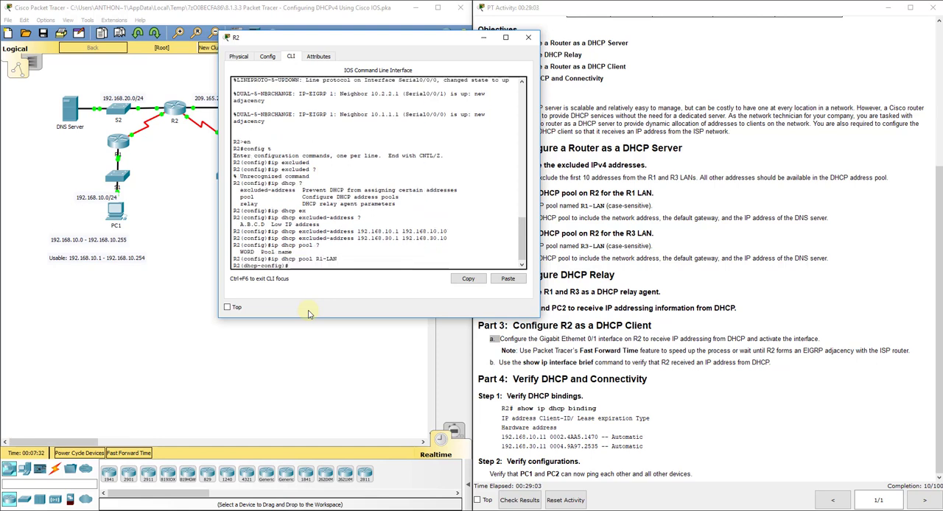
# List the DHCP pool commands and set the R1-LAN pool's network to 192.168.10.0 255.255.255.0.
pyautogui.moveTo(430, 46); pyautogui.dragTo(377, 38)
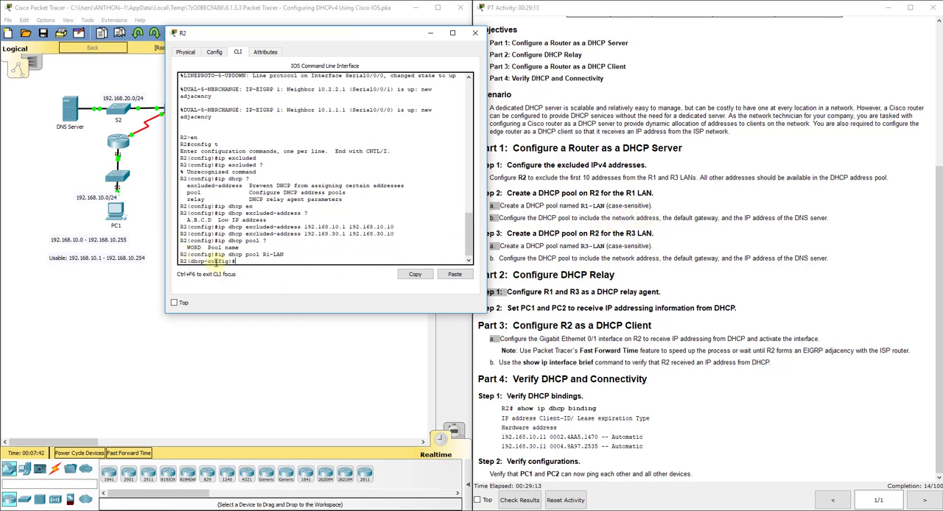
pyautogui.write('?')
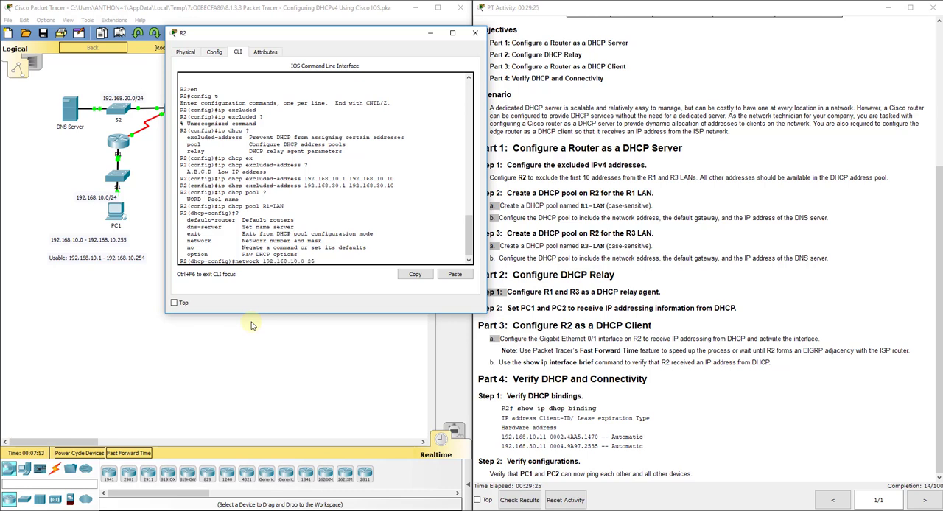
pyautogui.write('55.255.0')
pyautogui.press('Return')
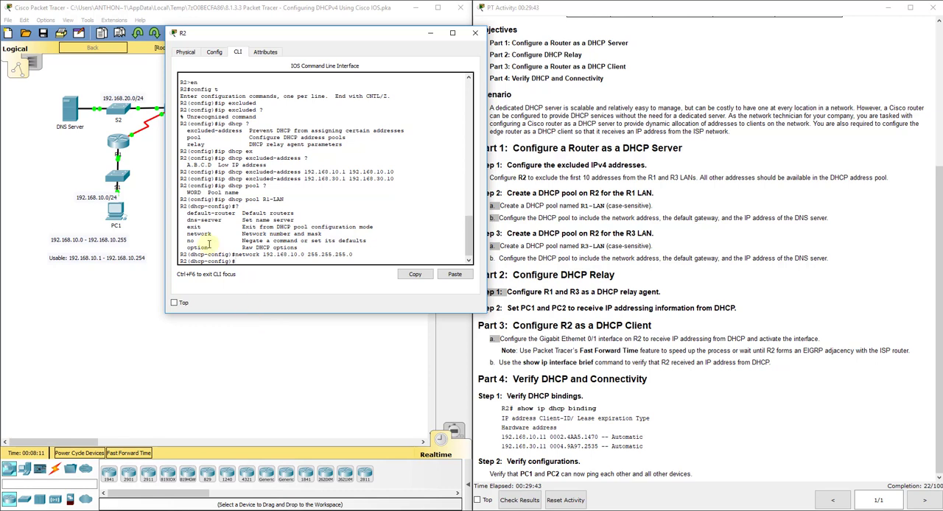
# Set the R1-LAN pool's default router to 192.168.10.1, checking R1's G0/0 address in the addressing table and uncovering the topology.
pyautogui.moveTo(187, 212); pyautogui.dragTo(234, 212)
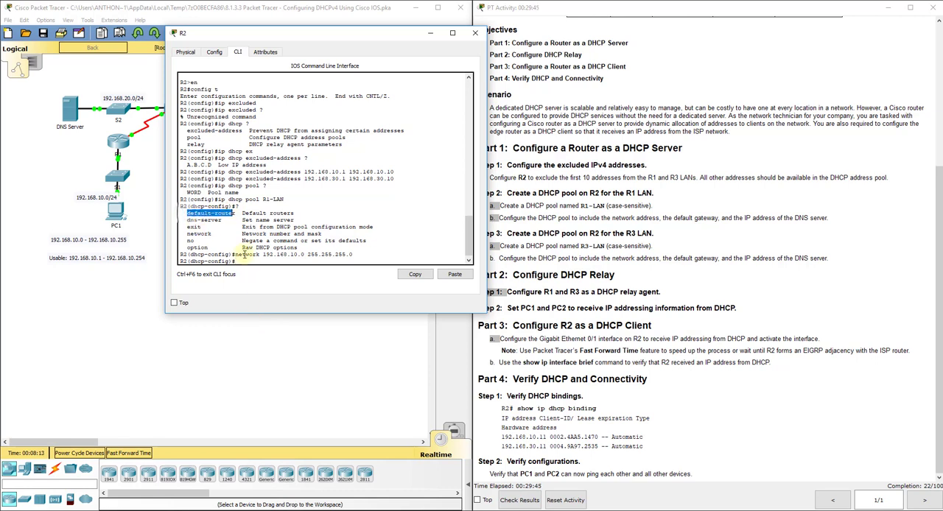
pyautogui.write('default-')
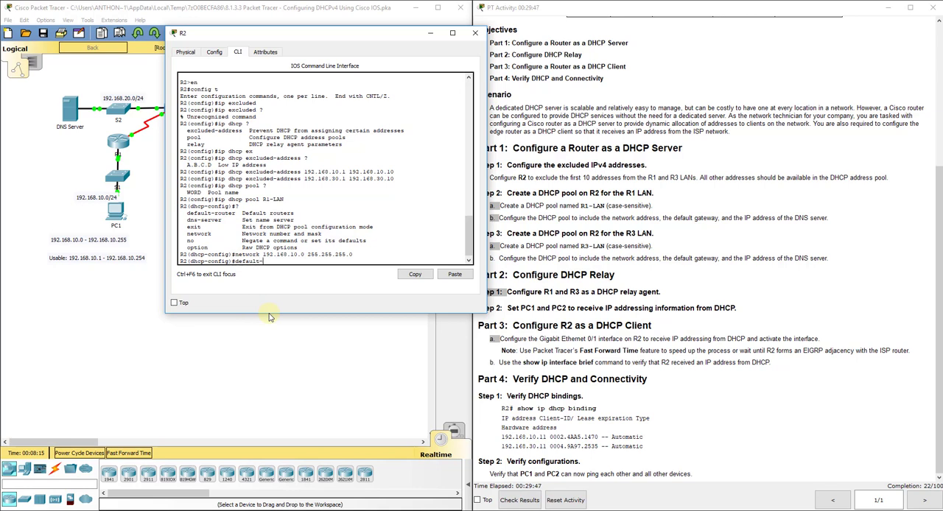
pyautogui.write('router 192.168.10.')
pyautogui.click(627, 147)
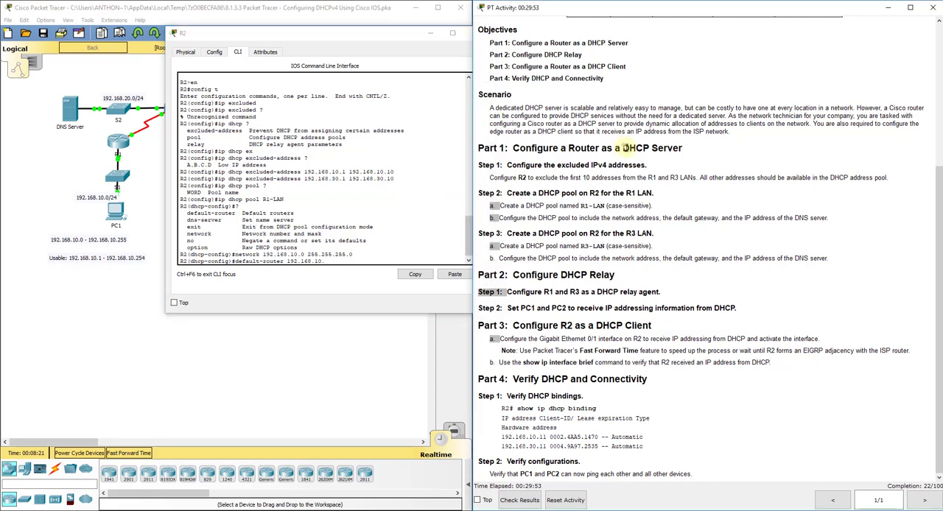
pyautogui.scroll(3, 626, 148)
pyautogui.moveTo(701, 75); pyautogui.dragTo(589, 82)
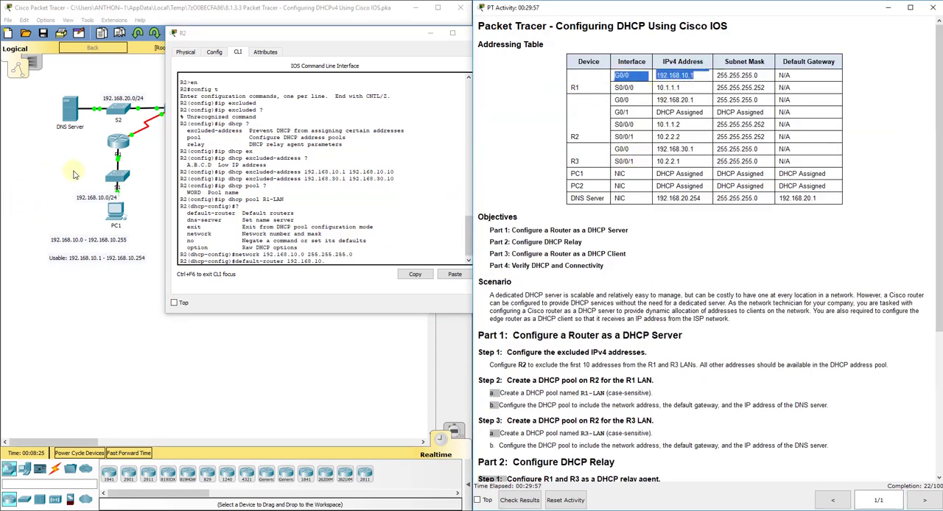
pyautogui.click(290, 35)
pyautogui.moveTo(290, 35); pyautogui.dragTo(642, 121)
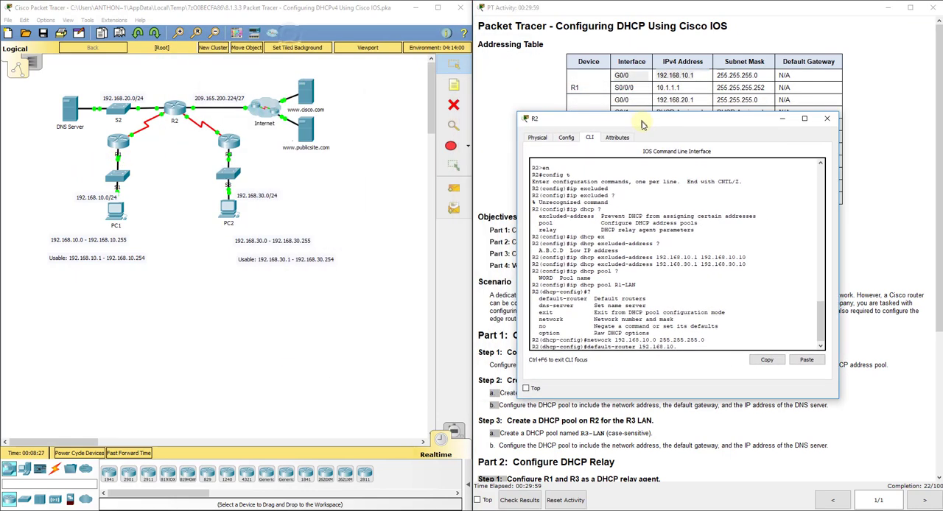
pyautogui.click(124, 154)
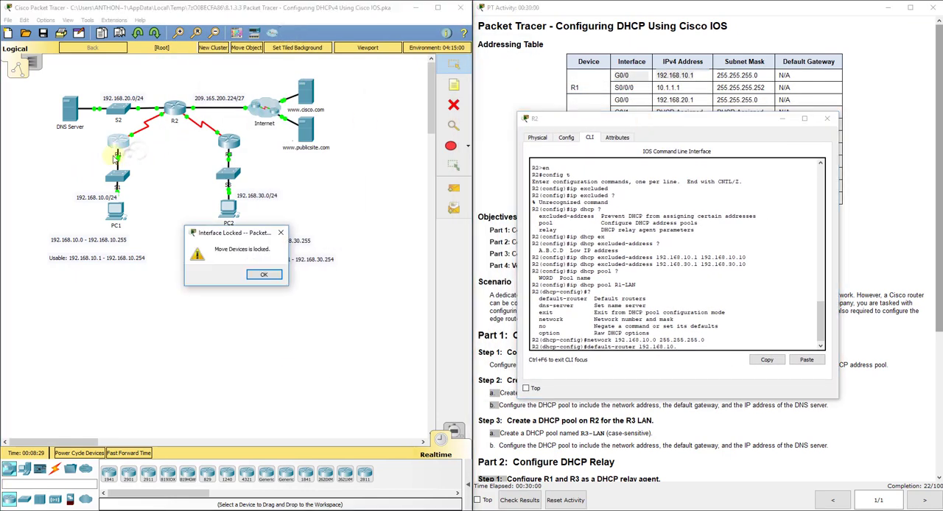
pyautogui.click(264, 274)
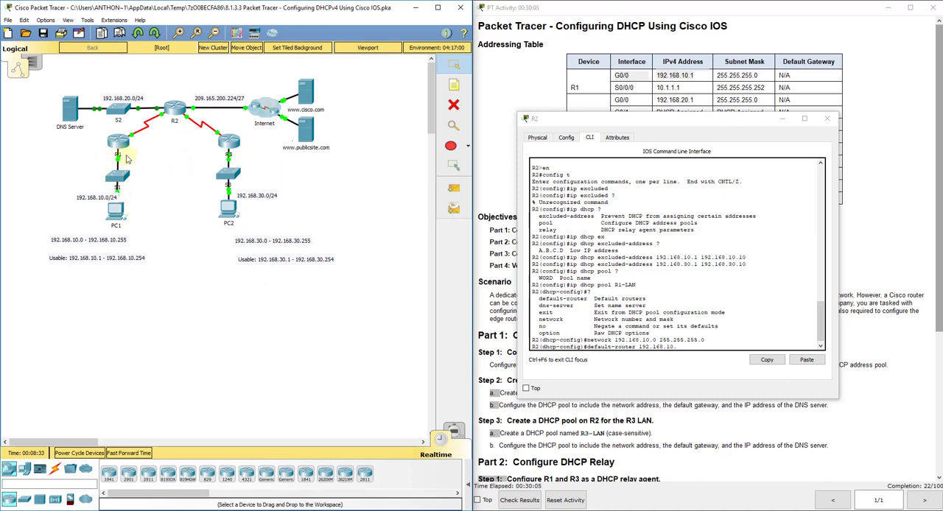
pyautogui.click(696, 348)
pyautogui.write('1')
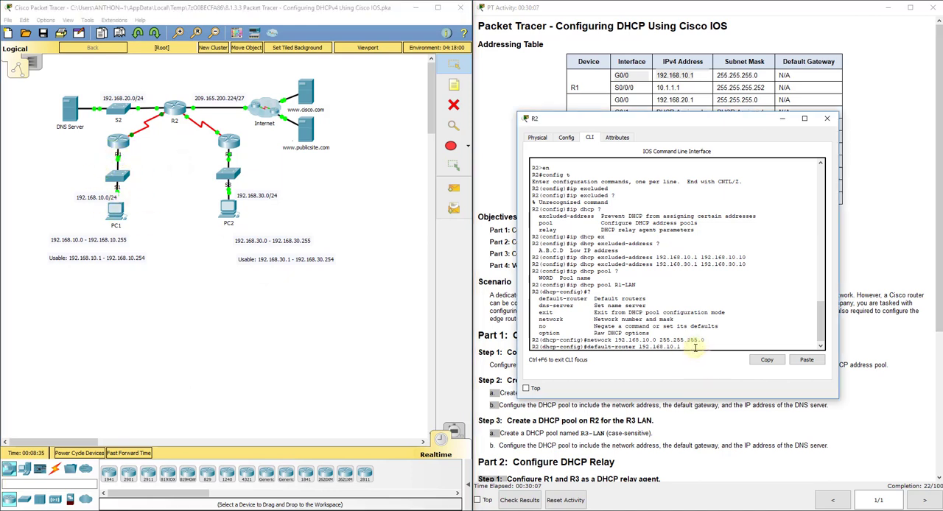
pyautogui.press('Return')
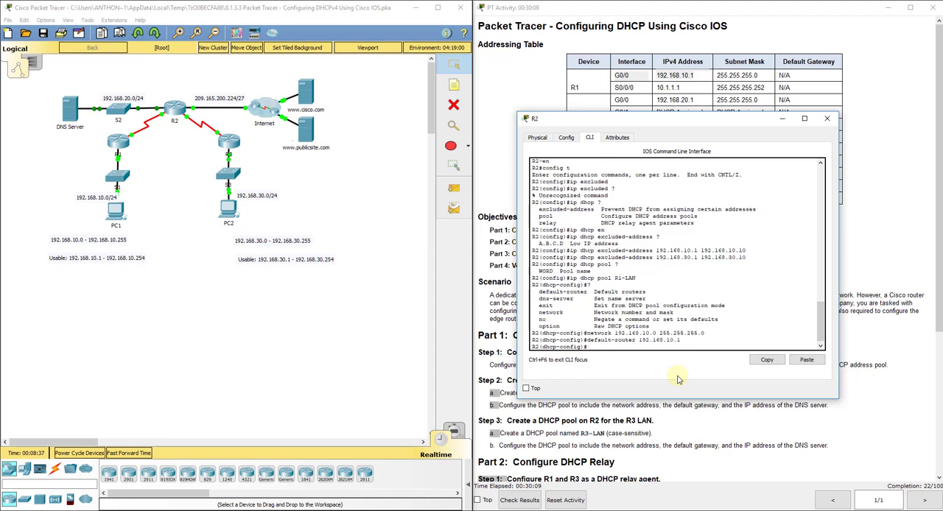
# Set the R1-LAN pool's DNS server to 192.168.20.254 and exit the pool's configuration mode.
pyautogui.moveTo(667, 123); pyautogui.dragTo(315, 114)
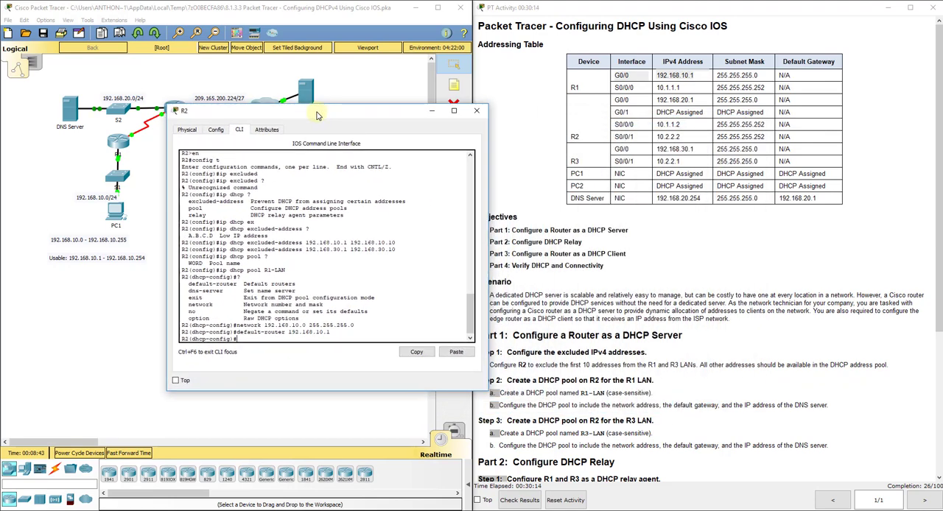
pyautogui.click(779, 405)
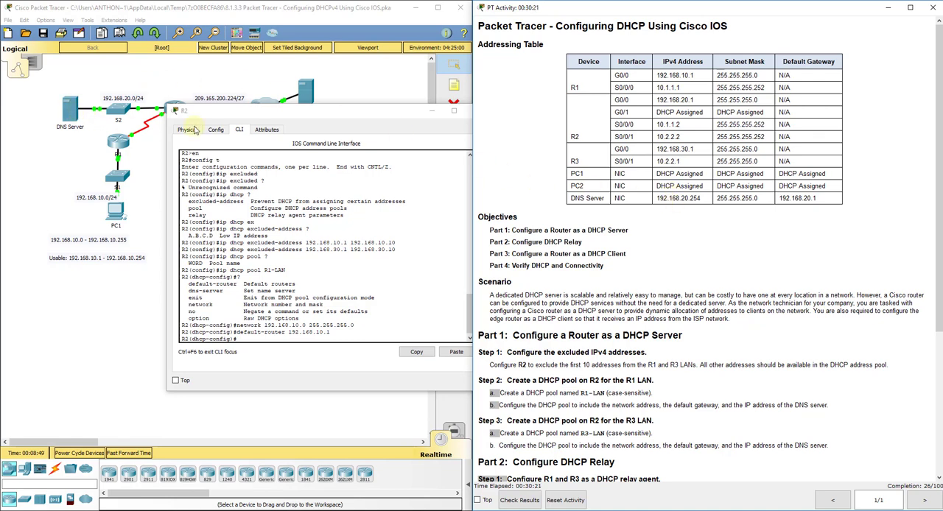
pyautogui.click(274, 115)
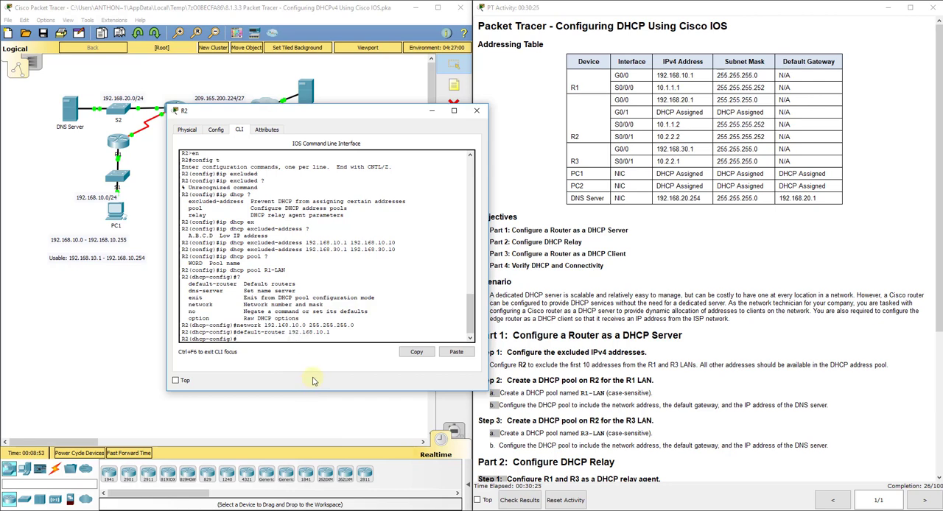
pyautogui.write('erver 192.168.20.254')
pyautogui.press('Return')
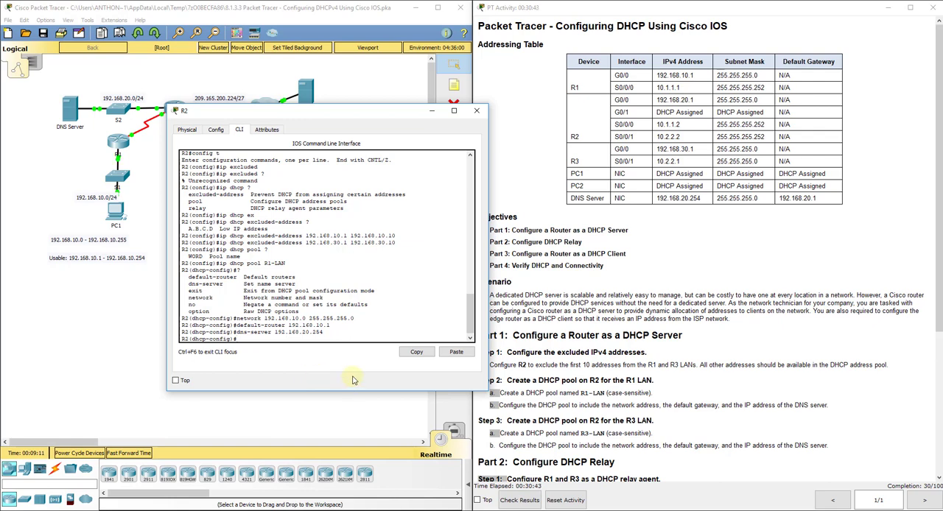
pyautogui.moveTo(341, 115); pyautogui.dragTo(352, 103)
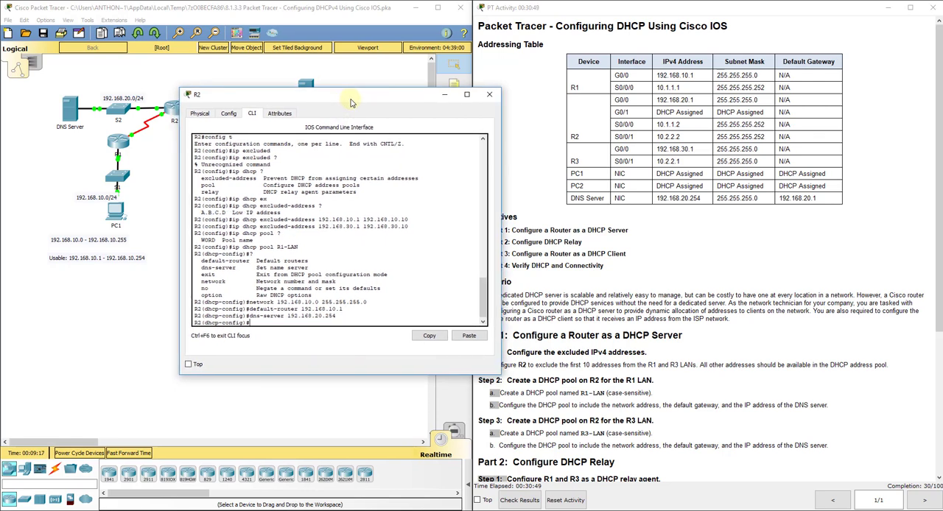
pyautogui.write('exit')
pyautogui.press('Return')
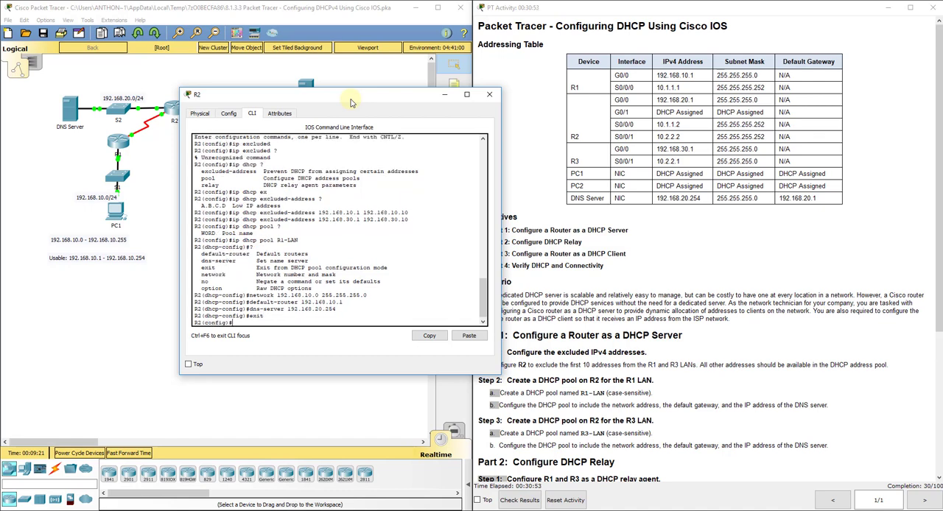
# Create a DHCP pool named R3-LAN on R2, moving the router window to uncover the topology.
pyautogui.write('ip dhcp pool')
pyautogui.moveTo(352, 103); pyautogui.dragTo(669, 163)
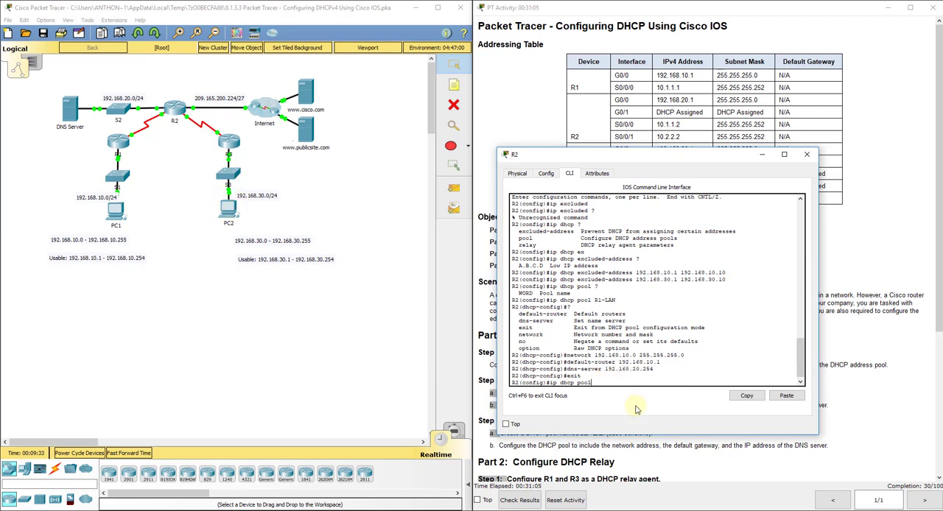
pyautogui.write('R3-LAN')
pyautogui.moveTo(598, 160); pyautogui.dragTo(611, 134)
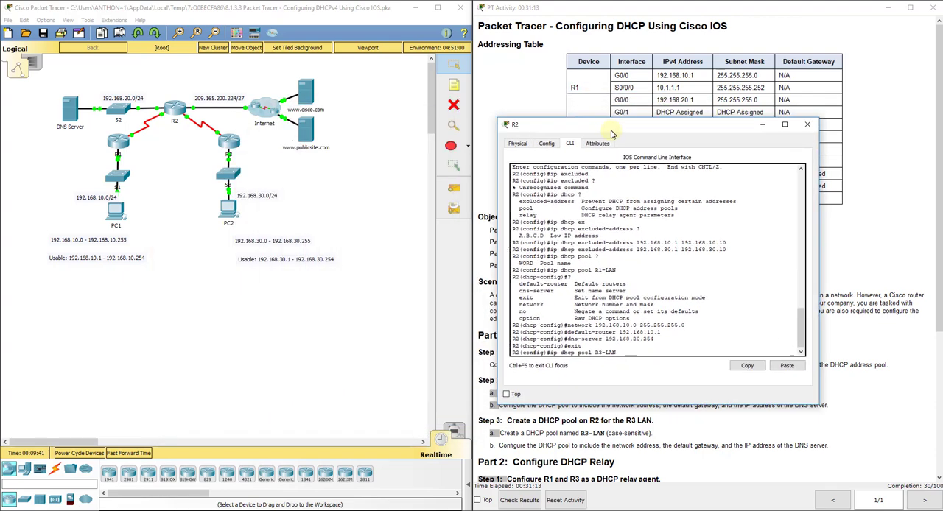
pyautogui.press('Return')
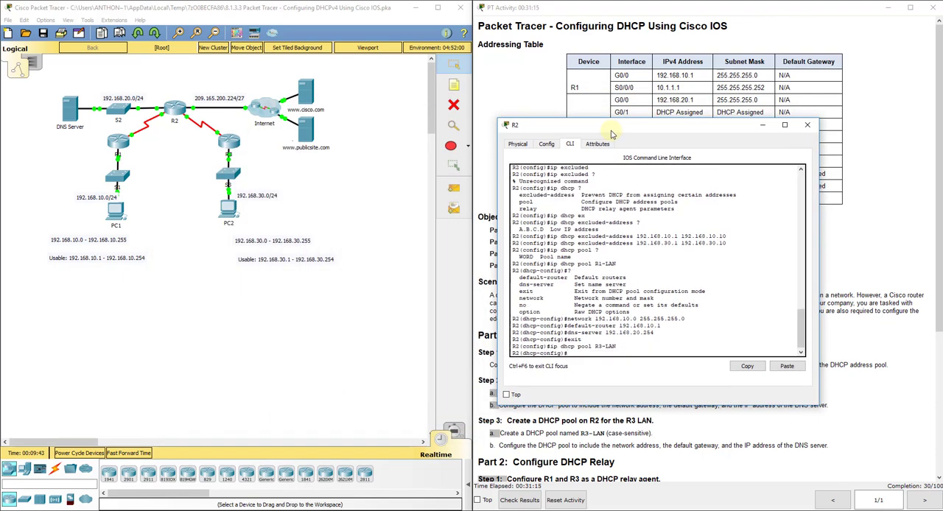
# Set the R3-LAN pool's network to 192.168.30.0 with subnet mask 255.255.255.0.
pyautogui.write('network 192.168.30.0 255.255.255.0')
pyautogui.press('Return')
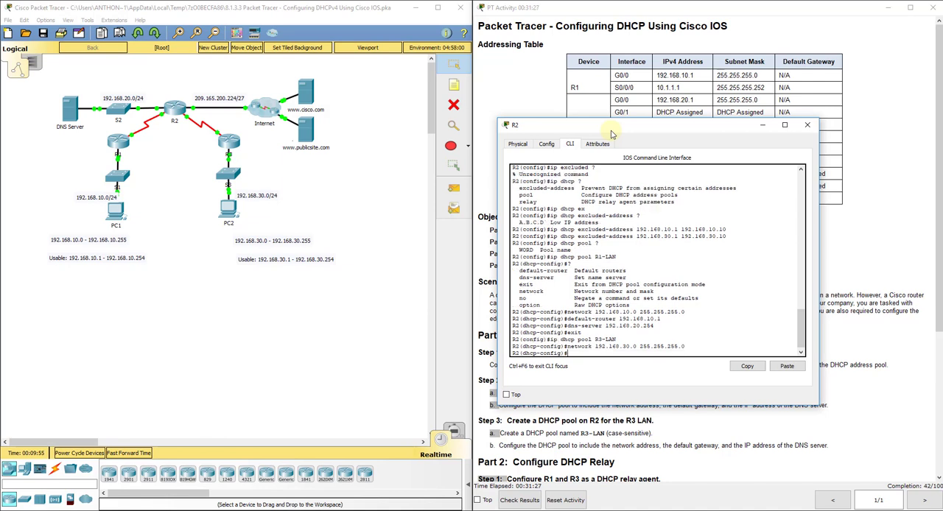
# Set the R3-LAN pool's default router to 192.168.30.1, uncovering the R3 row of the addressing table.
pyautogui.write('default-router 192.168.30.1')
pyautogui.moveTo(612, 131); pyautogui.dragTo(625, 175)
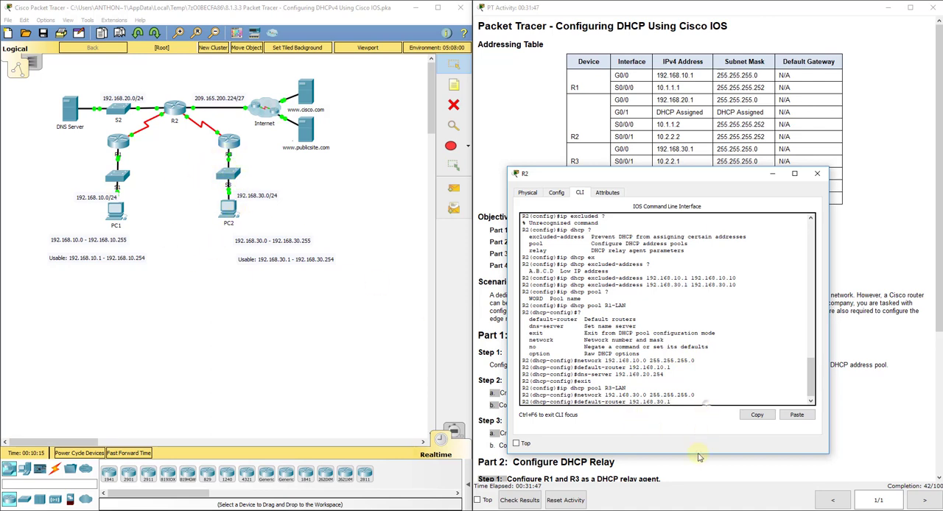
pyautogui.press('Return')
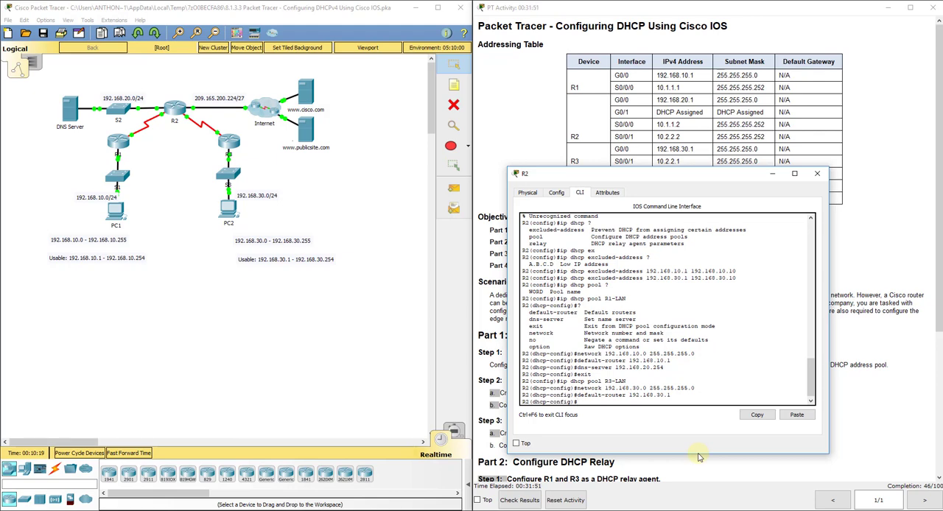
# Set the R3-LAN pool's DNS server to 192.168.20.254 and exit the pool's configuration mode.
pyautogui.write('dns-server')
pyautogui.moveTo(649, 177); pyautogui.dragTo(524, 153)
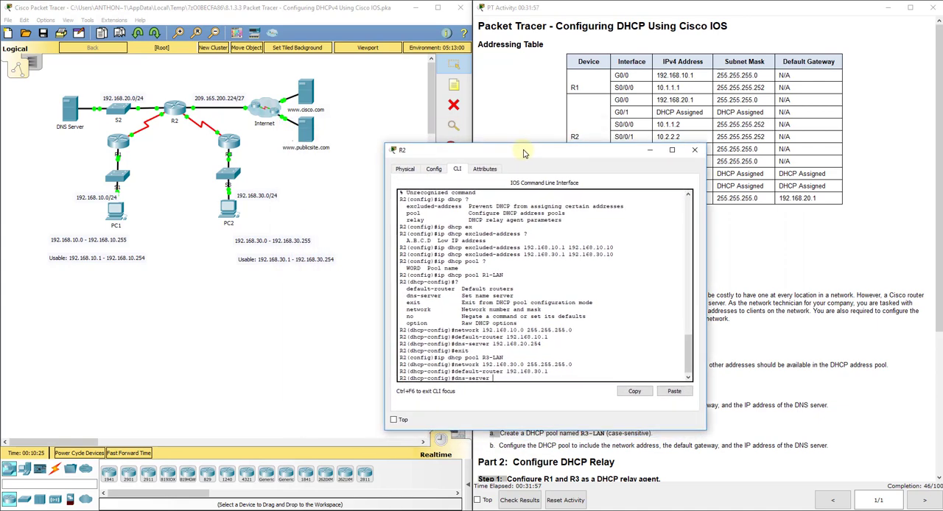
pyautogui.write('192.168.20.254')
pyautogui.press('Return')
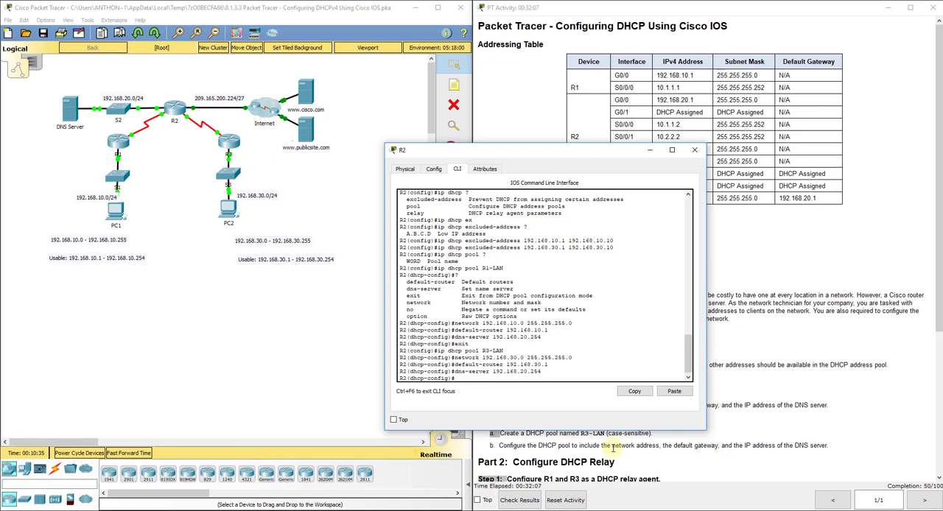
pyautogui.write('exit')
pyautogui.press('Return')
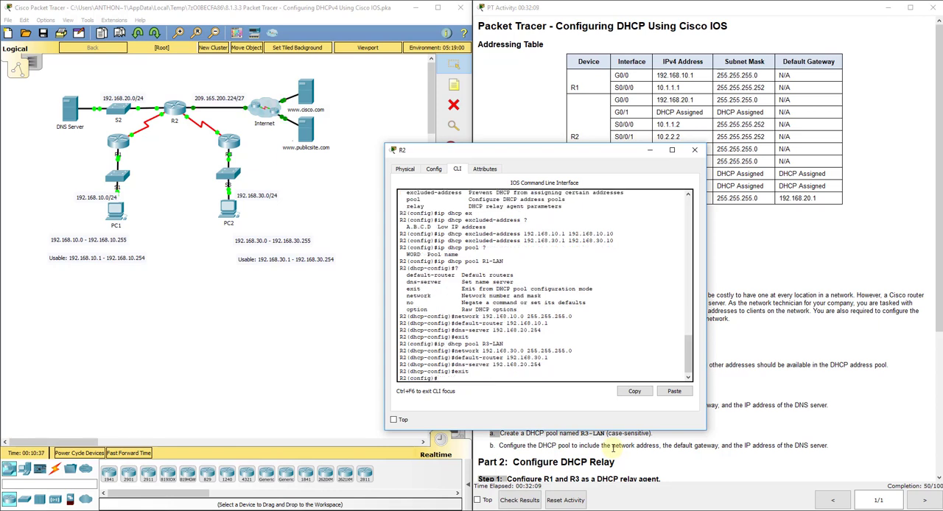
# Examine the topology, the DHCP relay instructions in Part 2 and the addressing table for R1 and R3.
pyautogui.click(316, 185)
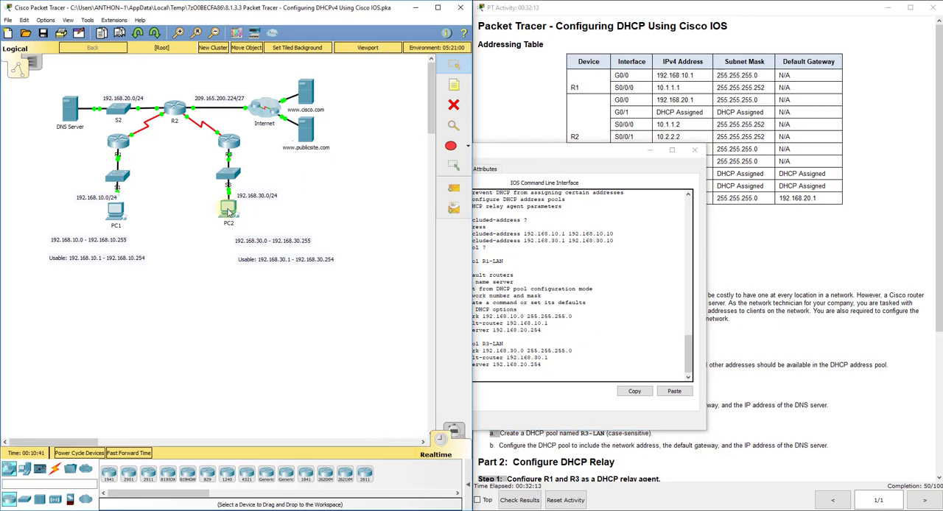
pyautogui.moveTo(229, 212)
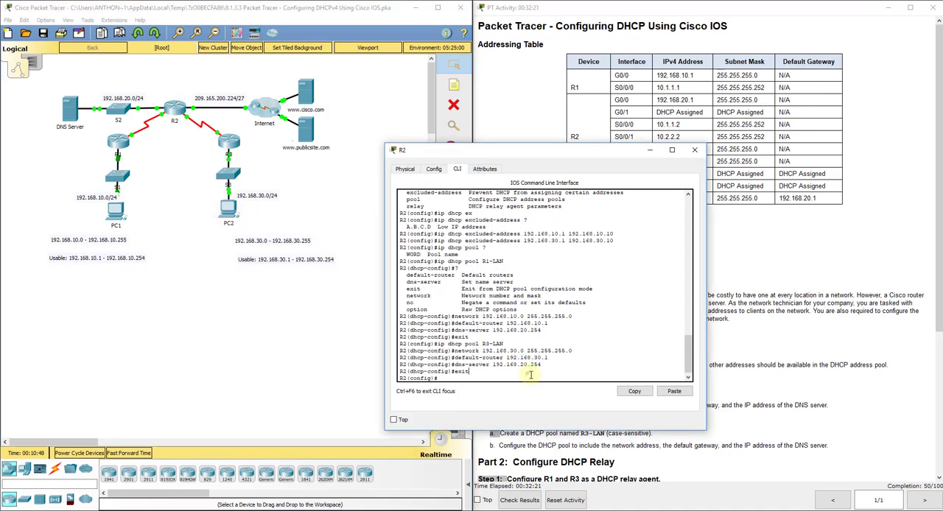
pyautogui.click(526, 371)
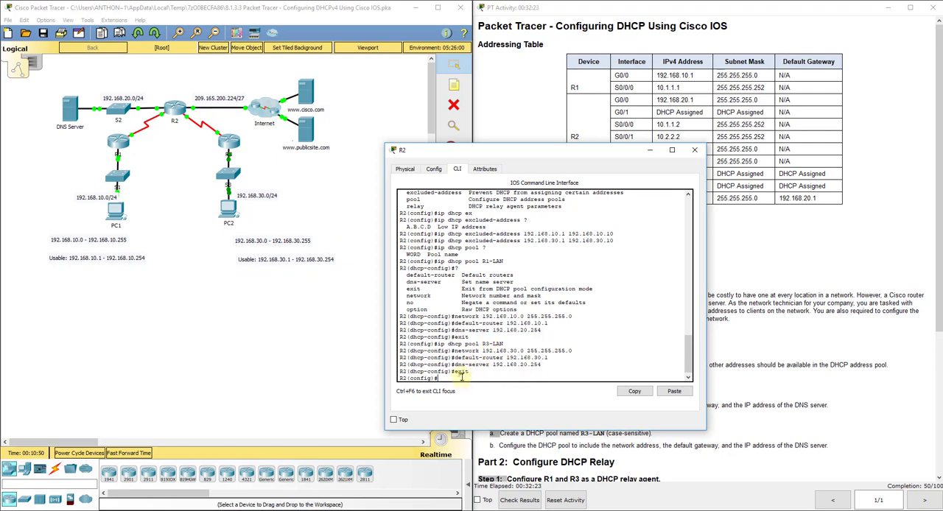
pyautogui.click(777, 364)
pyautogui.scroll(-5, 778, 364)
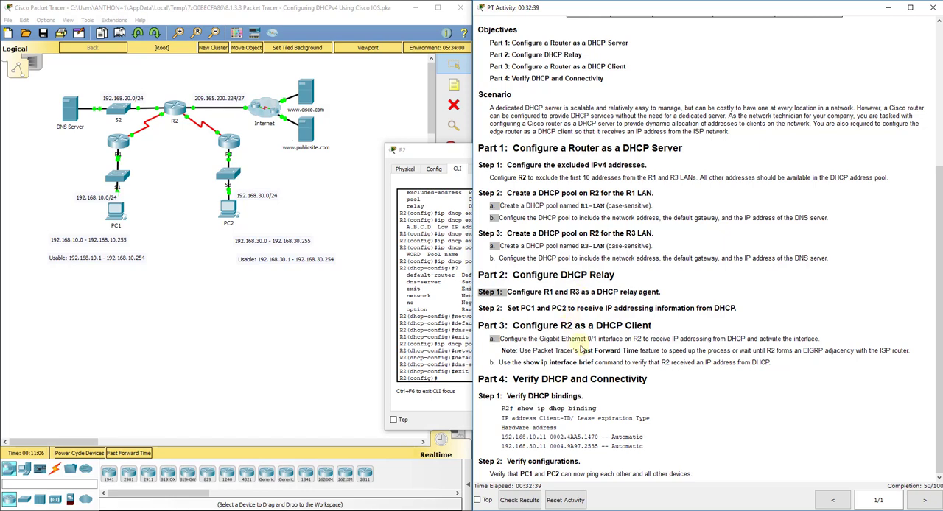
pyautogui.scroll(5, 580, 377)
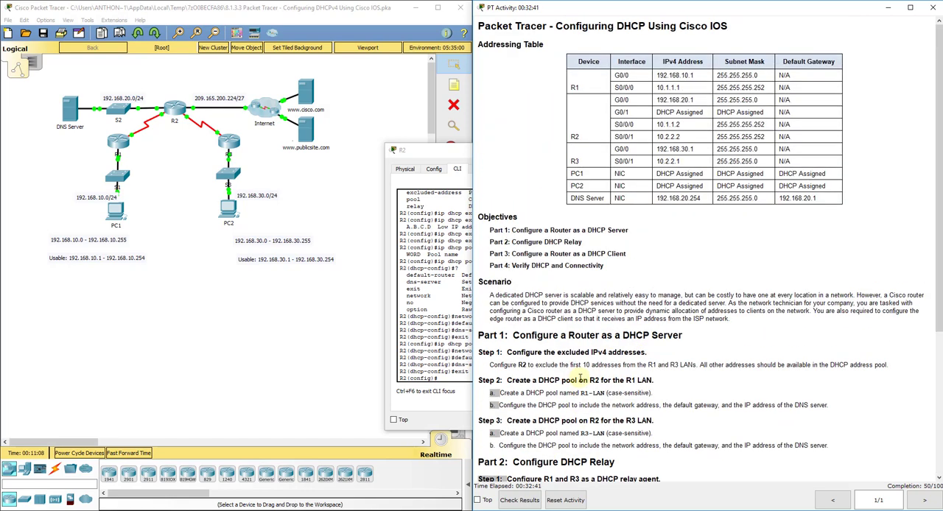
pyautogui.scroll(-5, 580, 376)
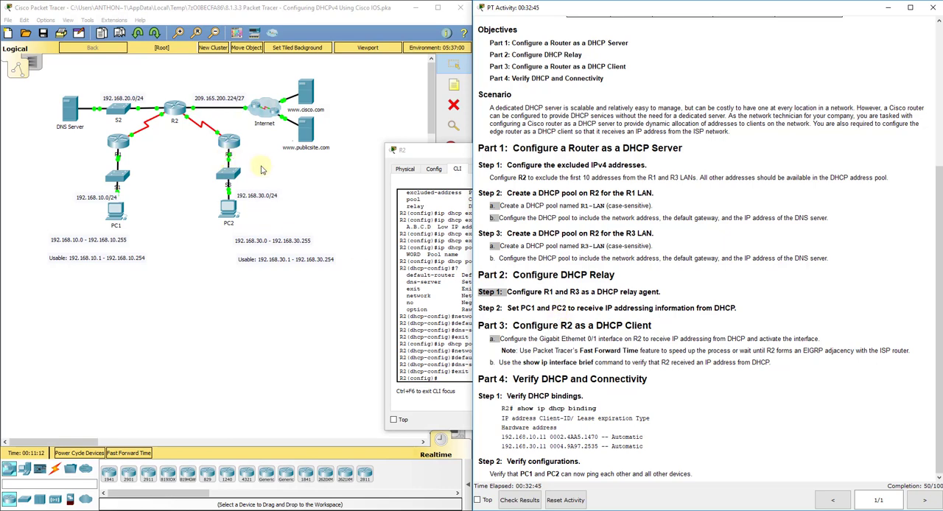
pyautogui.scroll(5, 630, 117)
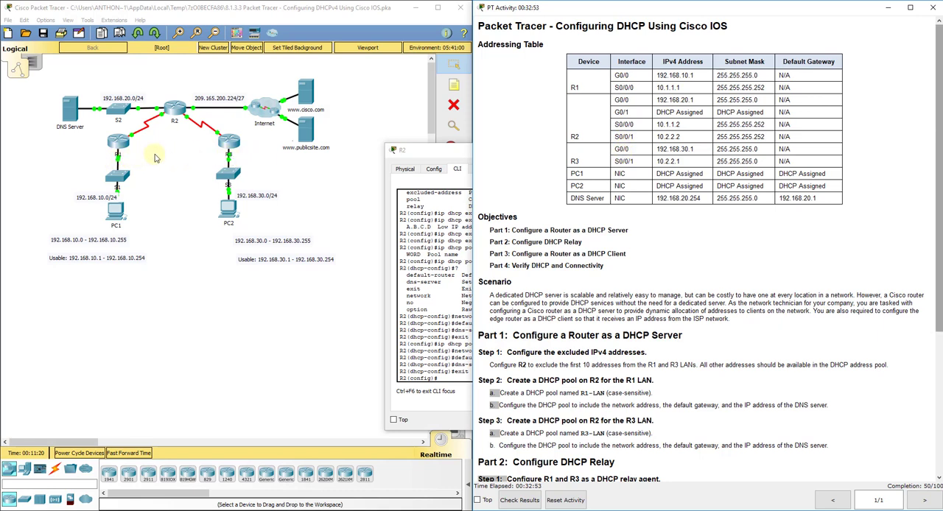
# Open router R1's command line in a widened window and enter global configuration mode.
pyautogui.click(127, 144)
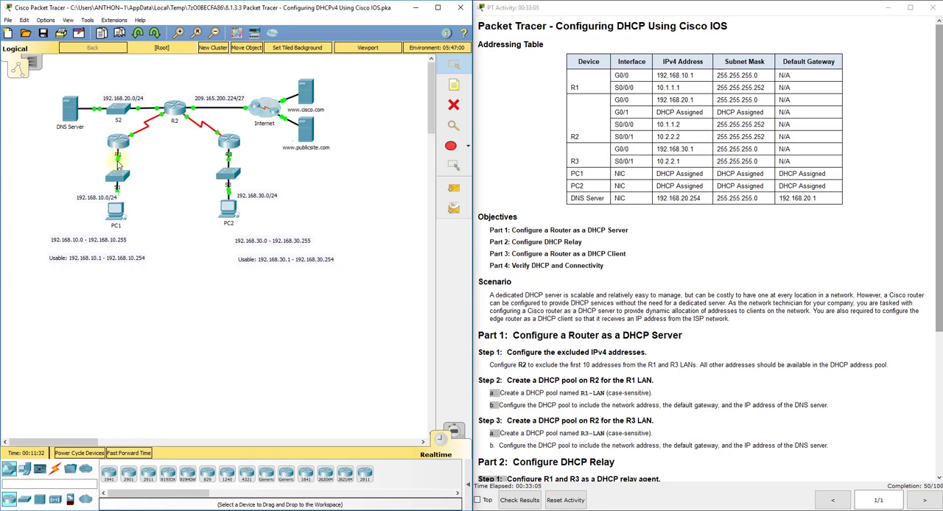
pyautogui.click(121, 142)
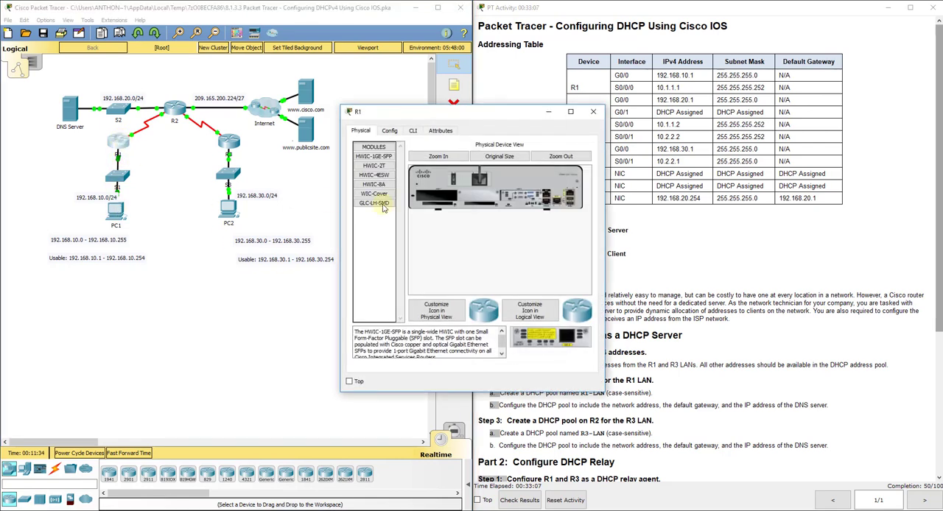
pyautogui.click(412, 130)
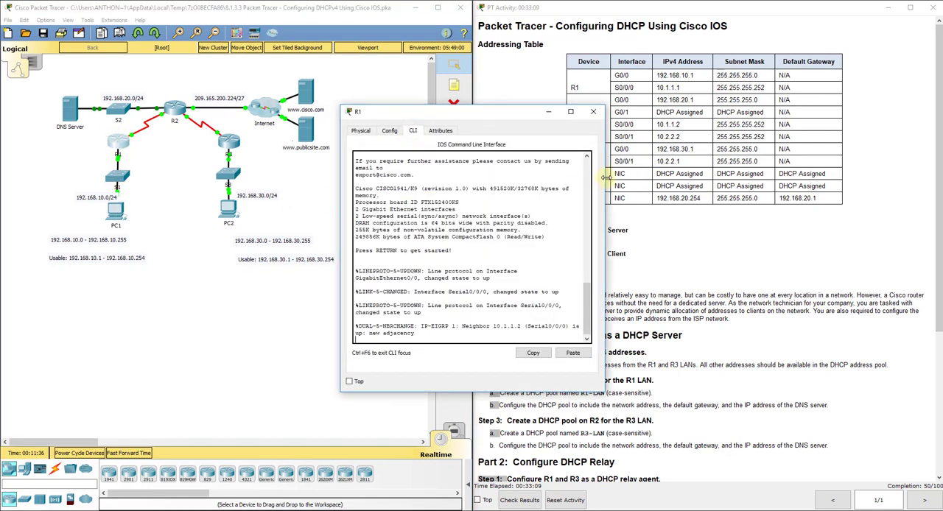
pyautogui.moveTo(602, 180); pyautogui.dragTo(812, 181)
pyautogui.press('Return')
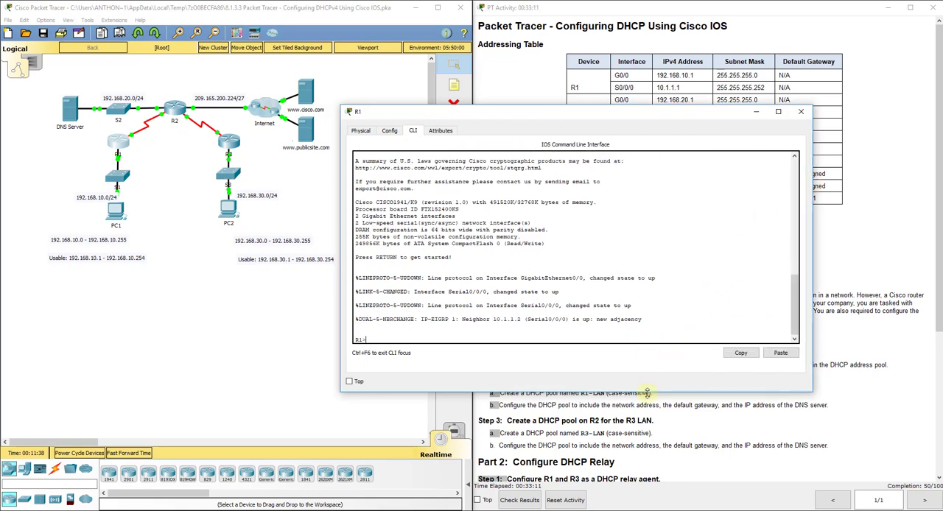
pyautogui.write('en')
pyautogui.press('Return')
pyautogui.write('config t')
pyautogui.press('Return')
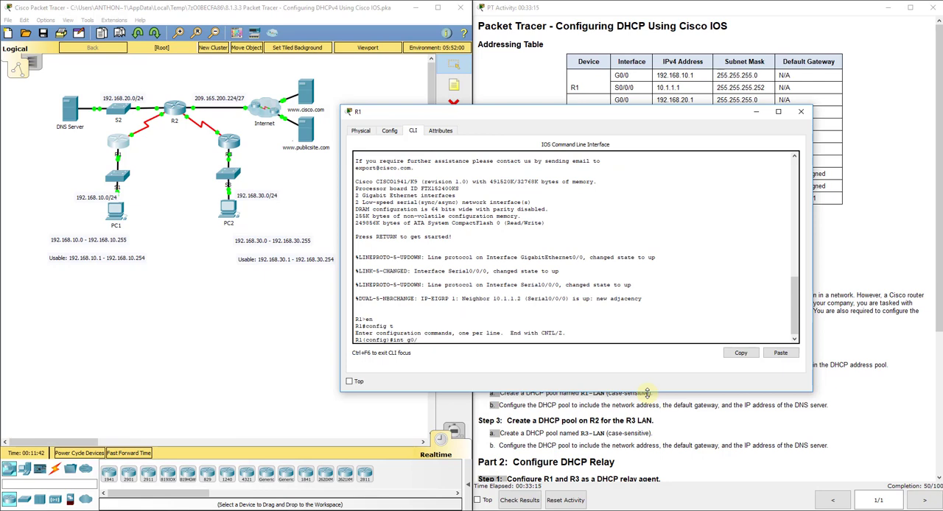
# Set 10.1.1.2 as the IP helper address on R1's G0/0 interface, checking the command's expected argument and uncovering the R2 addressing rows.
pyautogui.write('int g0/0')
pyautogui.press('Return')
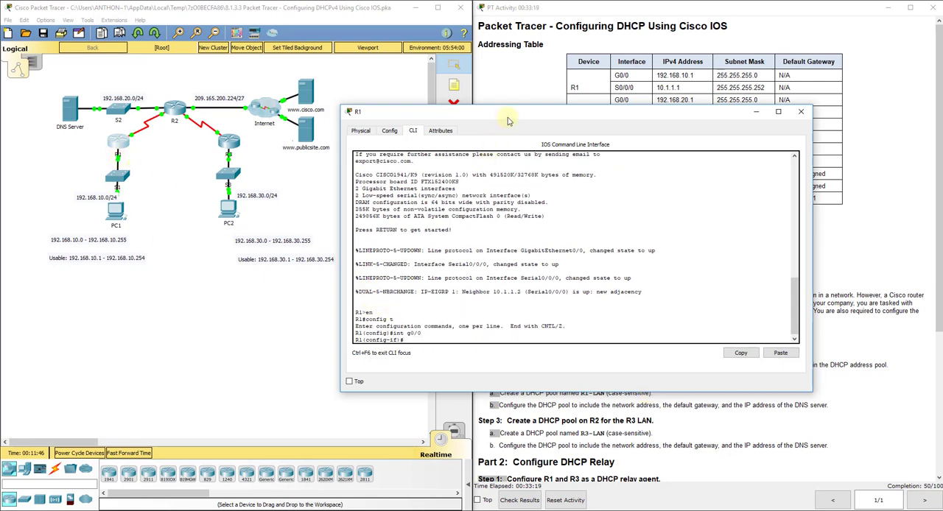
pyautogui.moveTo(508, 118); pyautogui.dragTo(505, 137)
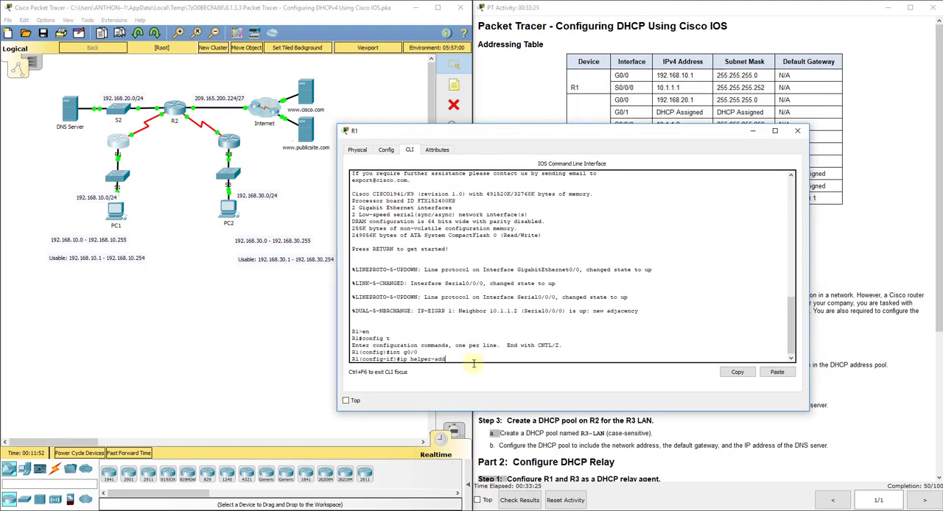
pyautogui.write('?')
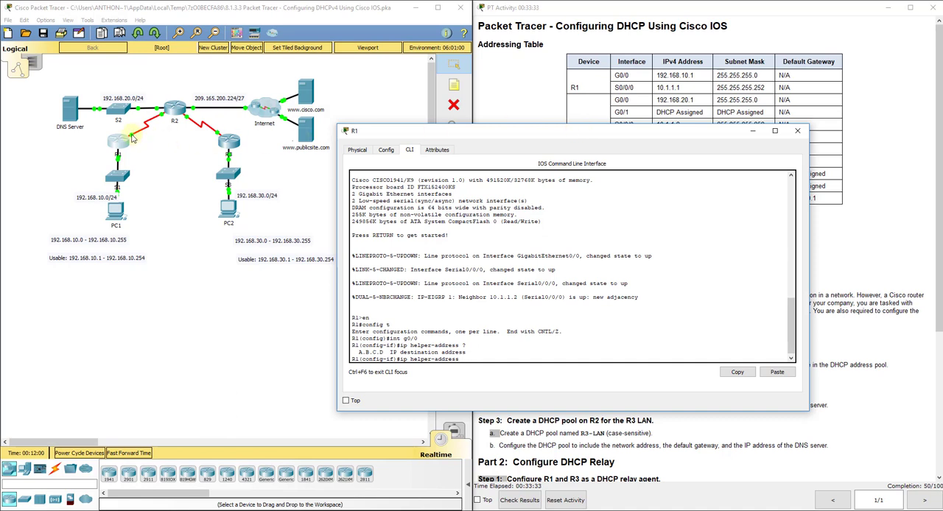
pyautogui.write('10.1.1.1')
pyautogui.moveTo(674, 134); pyautogui.dragTo(694, 160)
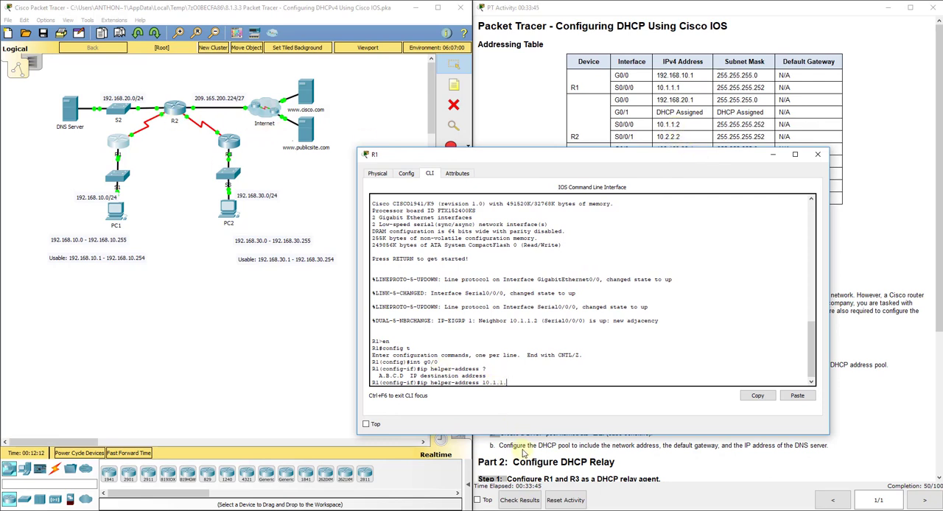
pyautogui.press('Return')
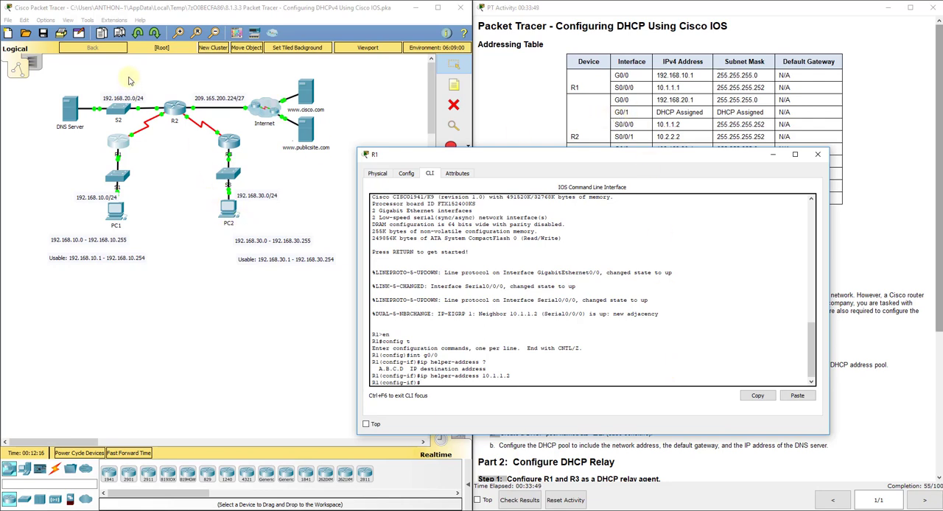
# Check the port labels on the R1–R2 serial link and exit R1's interface configuration mode.
pyautogui.click(165, 141)
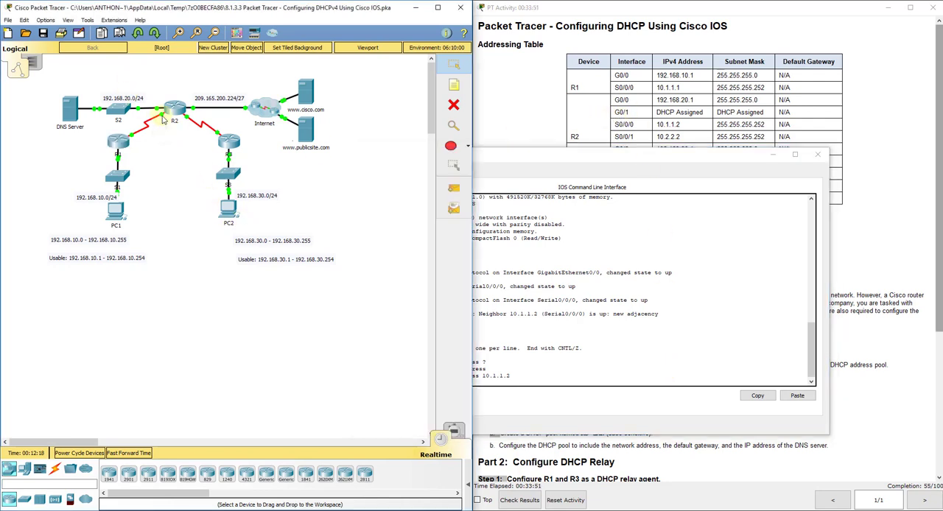
pyautogui.moveTo(163, 120)
pyautogui.click(491, 381)
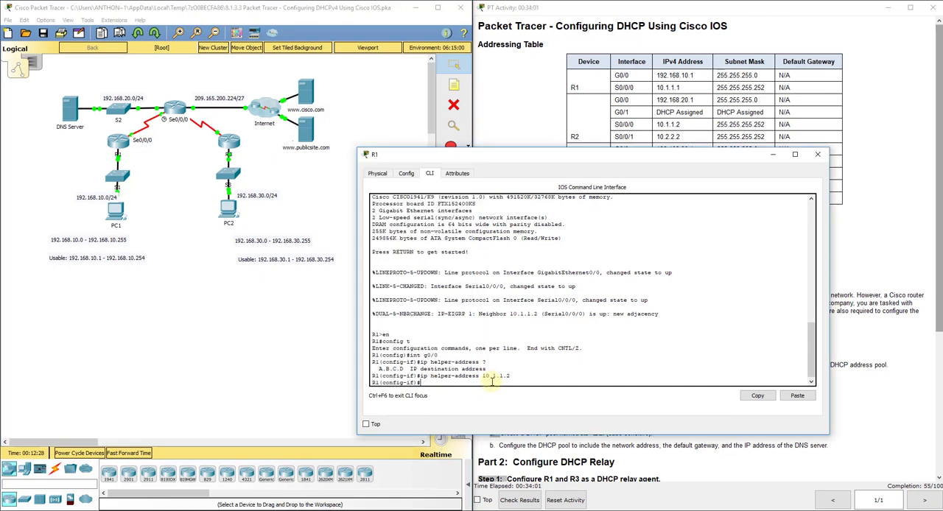
pyautogui.write('exit')
pyautogui.press('Return')
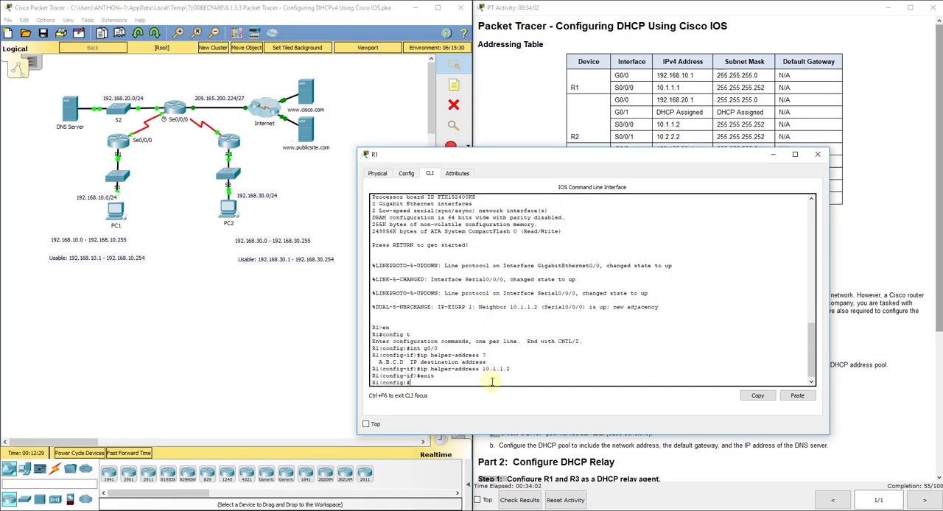
# Open router R3's command line in a widened window and check the port labels on the R2–R3 serial link.
pyautogui.click(229, 143)
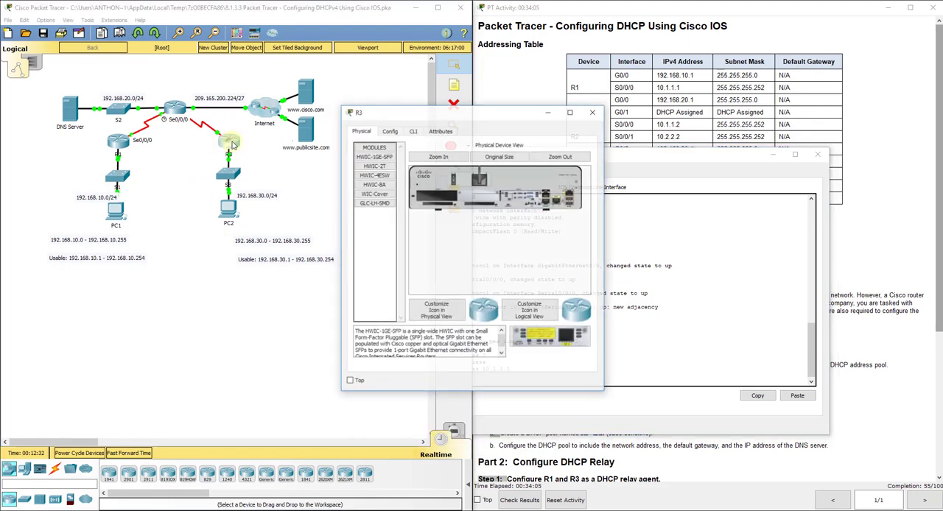
pyautogui.click(413, 130)
pyautogui.moveTo(343, 134); pyautogui.dragTo(180, 119)
pyautogui.moveTo(360, 116); pyautogui.dragTo(561, 83)
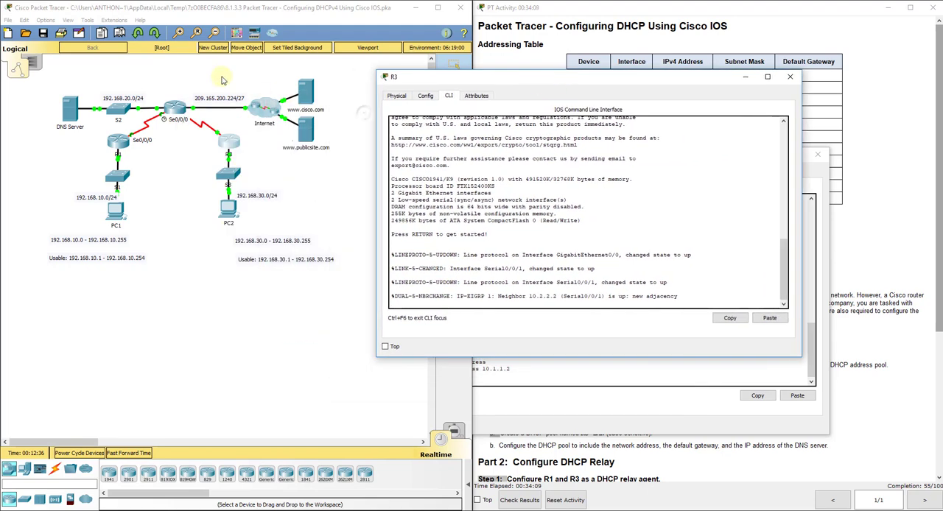
pyautogui.click(197, 127)
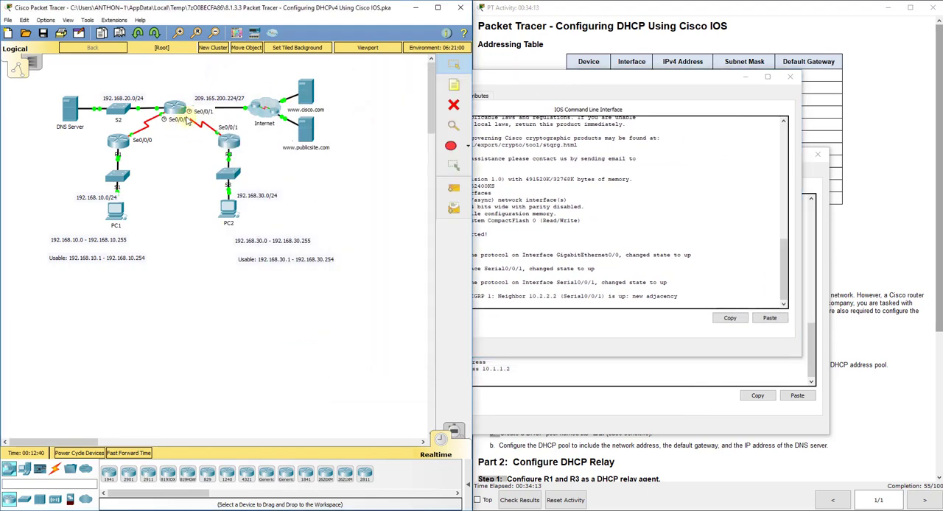
pyautogui.click(499, 301)
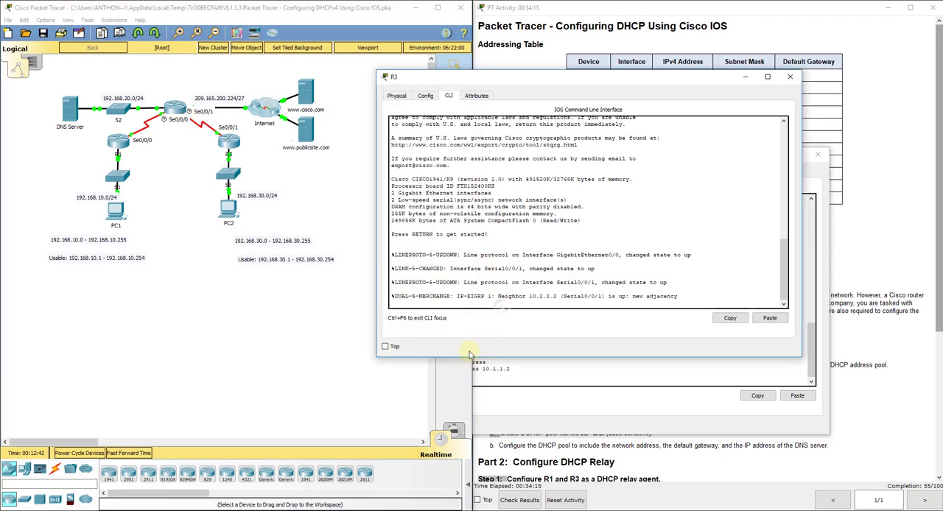
# Enter global configuration mode on R3 and start configuring interface G0/0.
pyautogui.press('Return')
pyautogui.write('en')
pyautogui.press('Return')
pyautogui.write('config t')
pyautogui.press('Return')
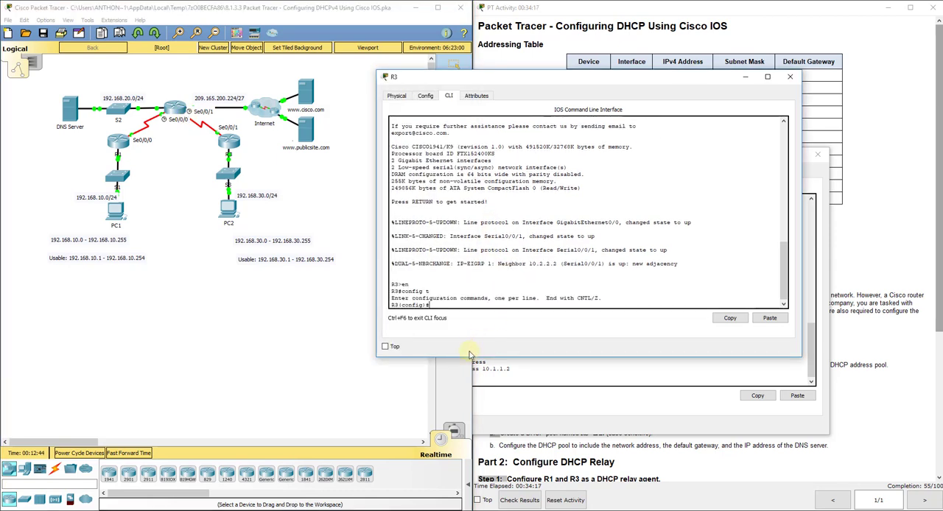
pyautogui.write('int g0/0')
pyautogui.press('Return')
# Set 10.2.2.2 as the IP helper address on R3's G0/0, checking R2's S0/0/1 address in the table, and exit interface configuration.
pyautogui.write('ip add')
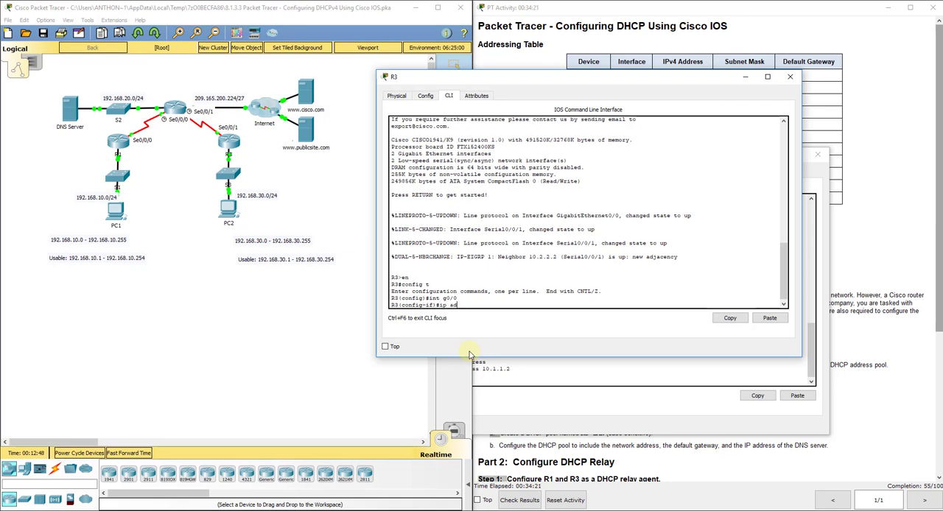
pyautogui.press('BackSpace')
pyautogui.press('BackSpace')
pyautogui.press('BackSpace')
pyautogui.write('helper-address 10.')
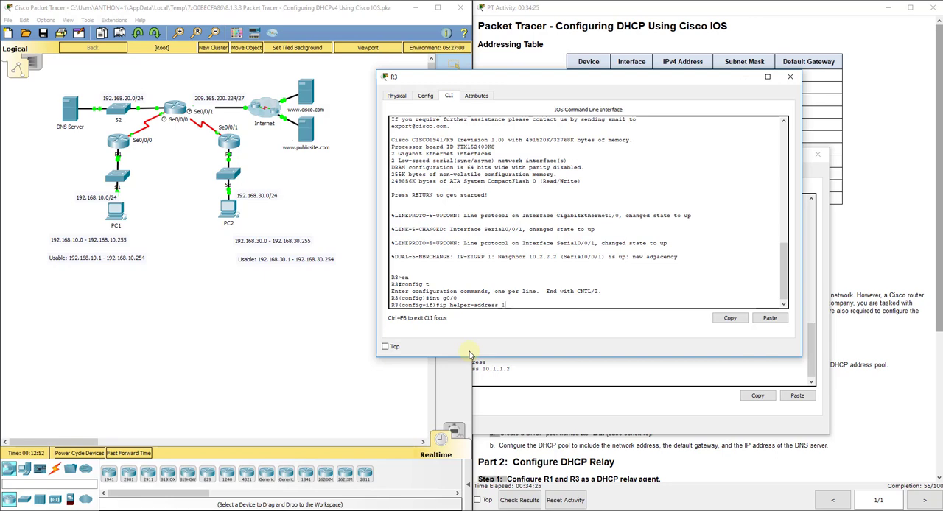
pyautogui.click(655, 53)
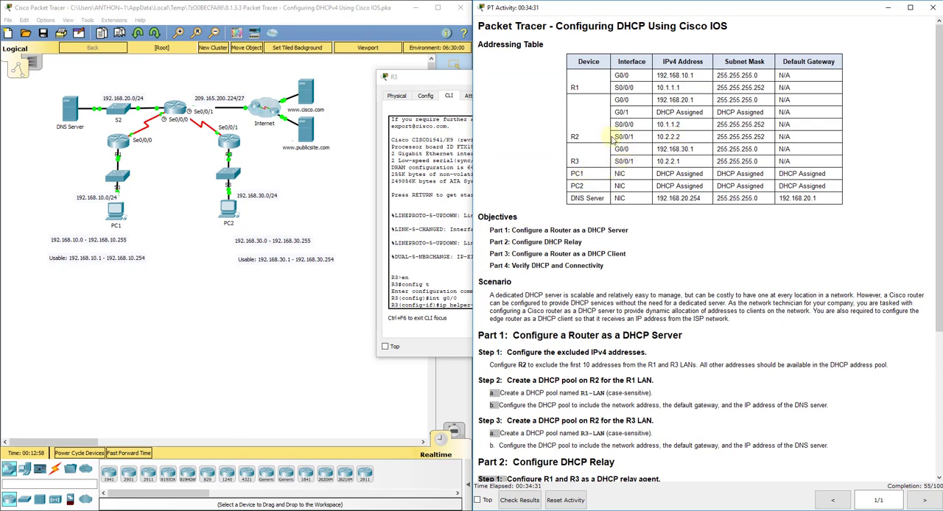
pyautogui.click(452, 302)
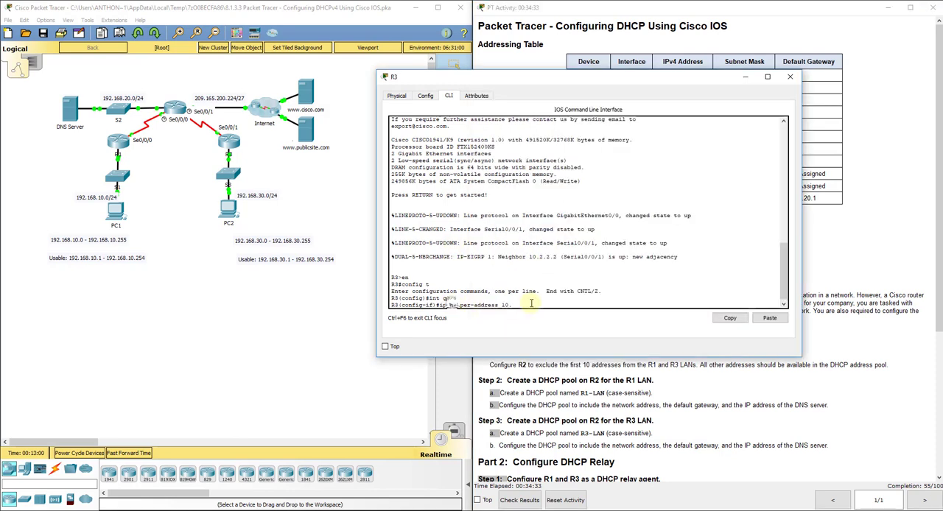
pyautogui.write('2.2.2')
pyautogui.press('Return')
pyautogui.write('exit')
pyautogui.press('Return')
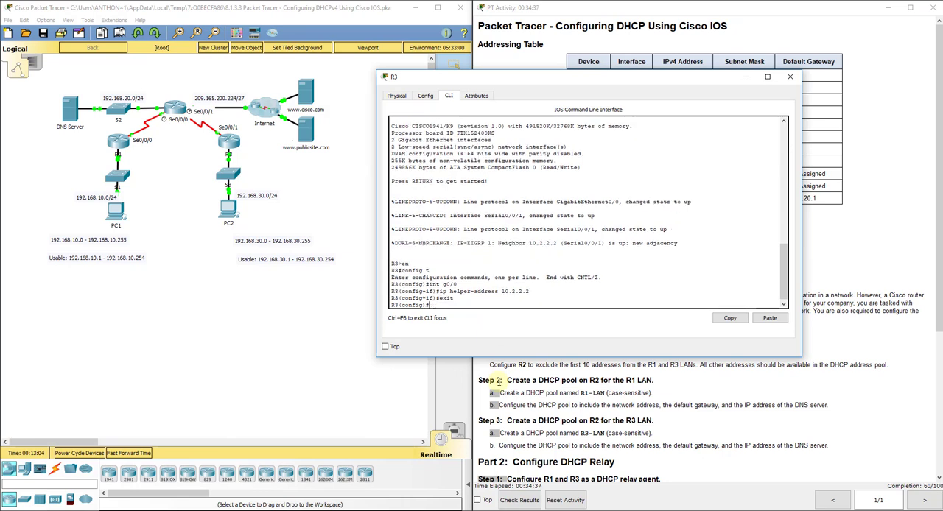
# Examine the R3 and R1 LANs in the topology and close R3's window.
pyautogui.click(286, 321)
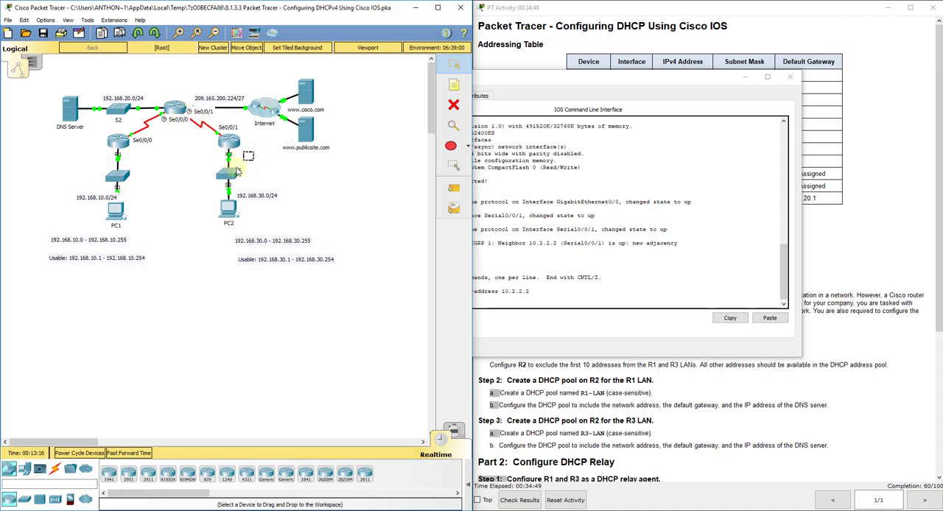
pyautogui.moveTo(253, 152); pyautogui.dragTo(211, 228)
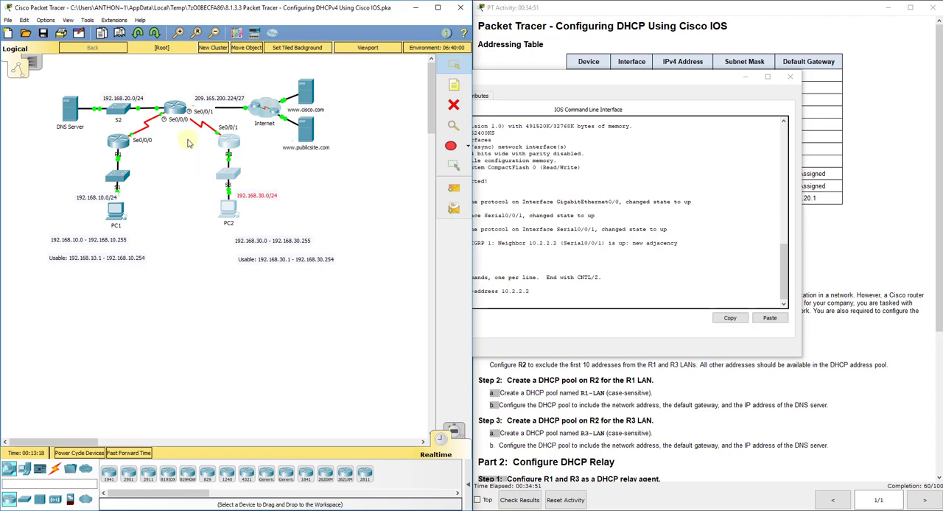
pyautogui.moveTo(145, 162); pyautogui.dragTo(104, 231)
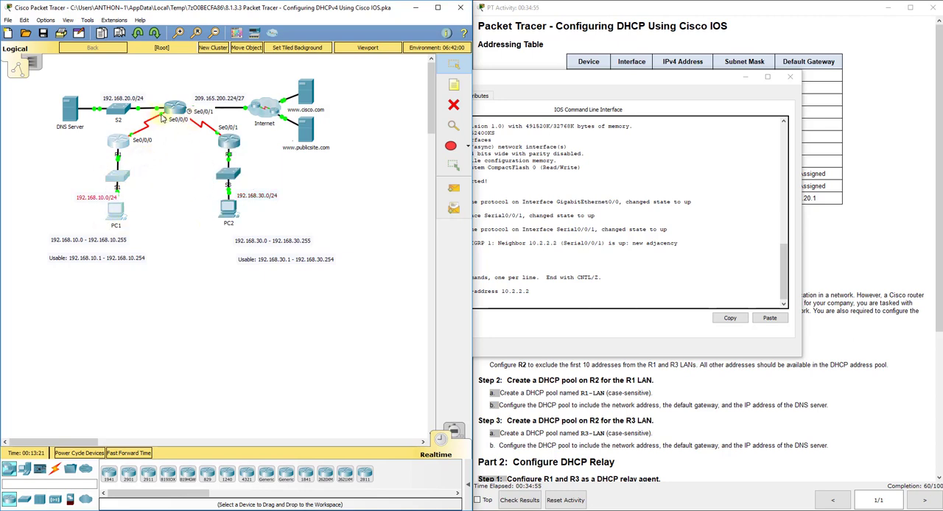
pyautogui.click(122, 214)
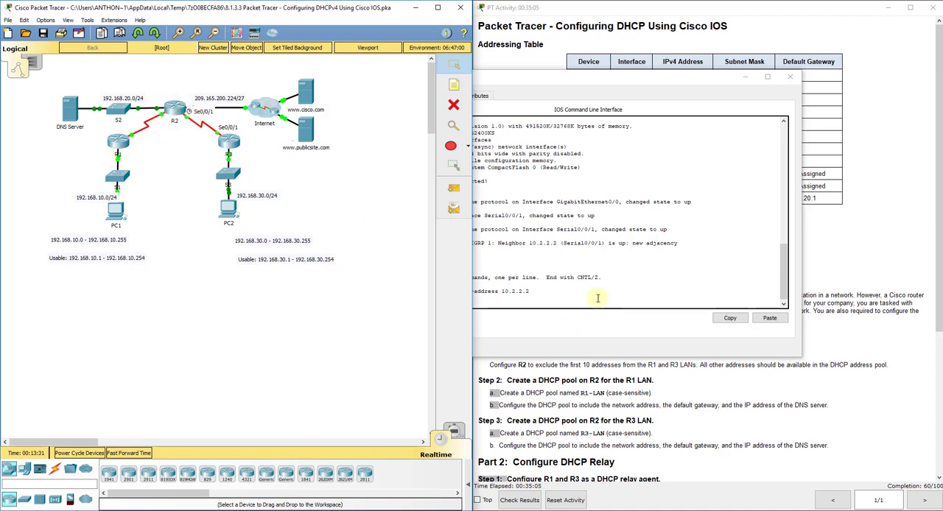
pyautogui.click(779, 78)
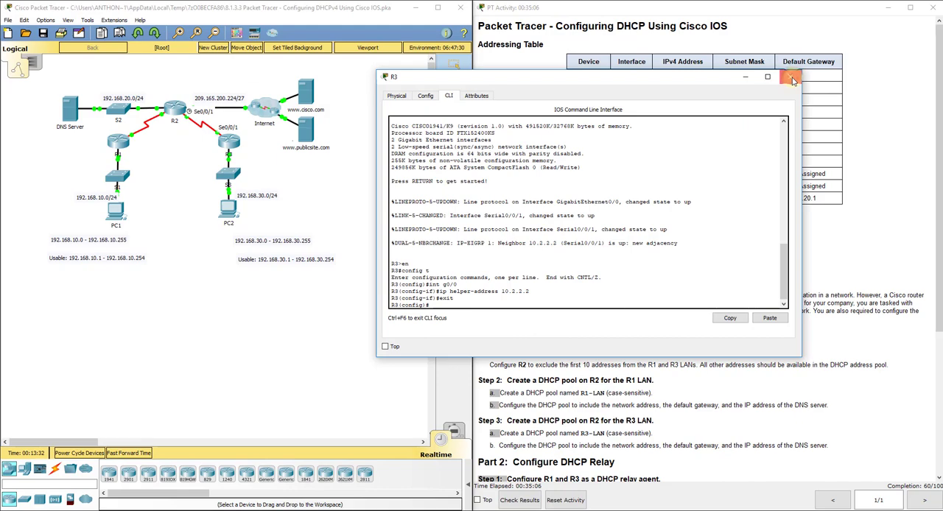
pyautogui.click(791, 77)
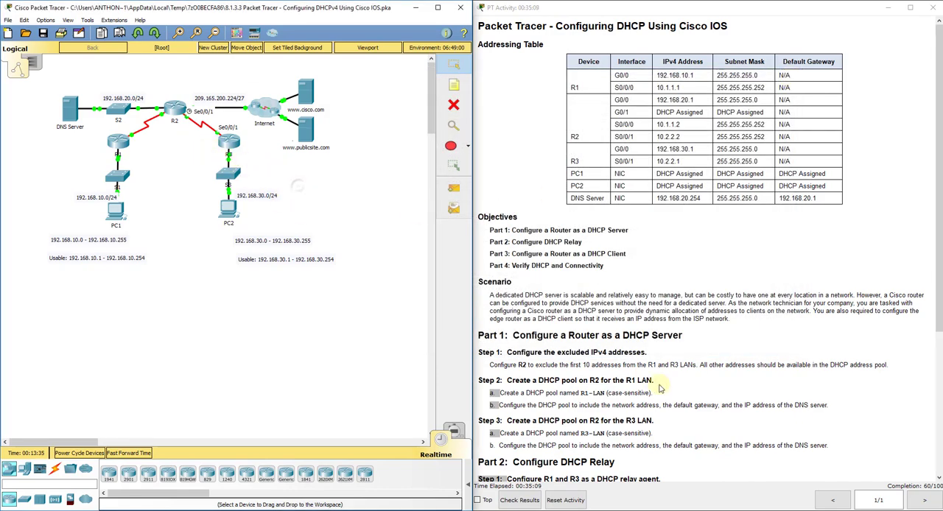
# Review the remaining activity instructions and the relay commands on R3 and R1, closing both router windows.
pyautogui.scroll(-5, 659, 388)
pyautogui.click(229, 146)
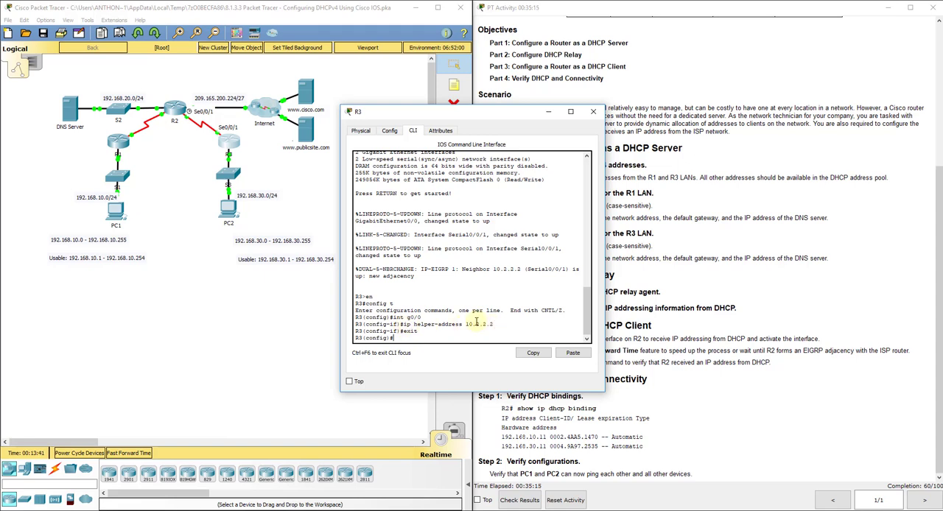
pyautogui.click(118, 141)
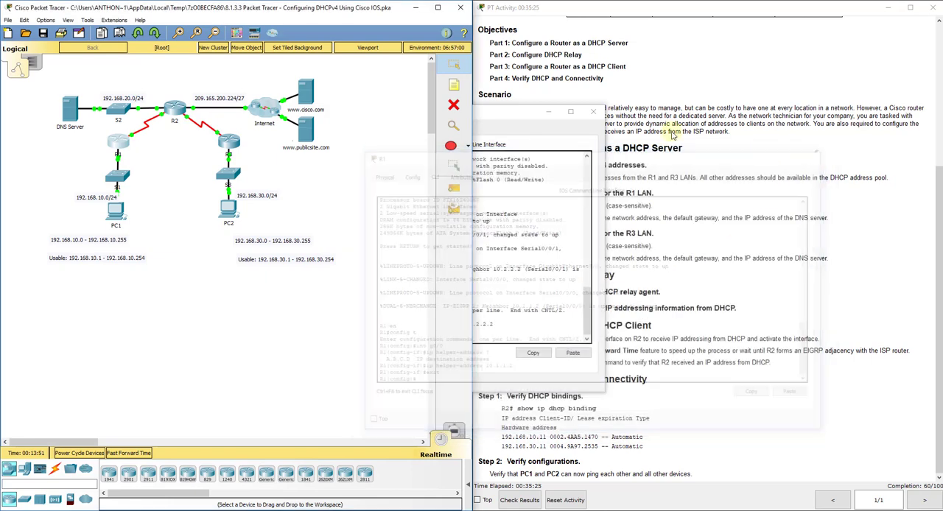
pyautogui.click(818, 154)
pyautogui.click(592, 112)
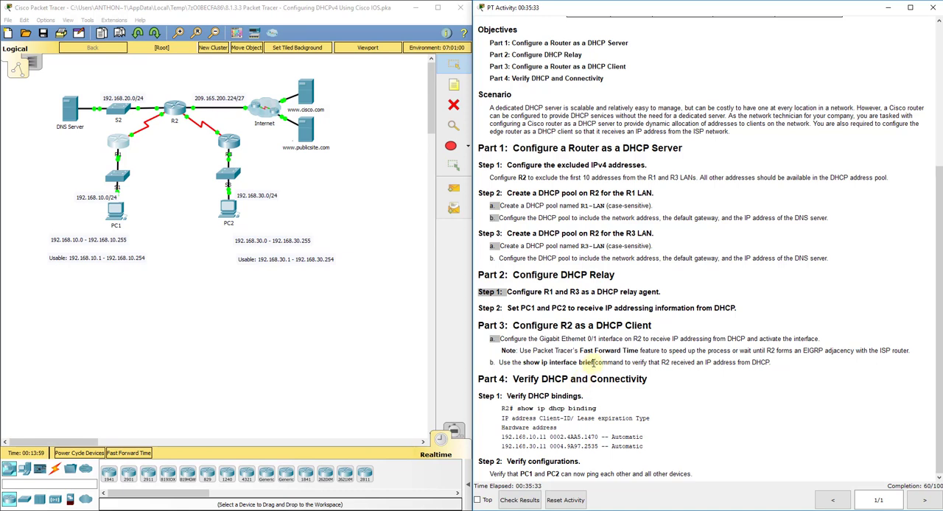
# Examine R2's Internet-facing link in the topology and its G0/1 entry in the addressing table.
pyautogui.click(178, 78)
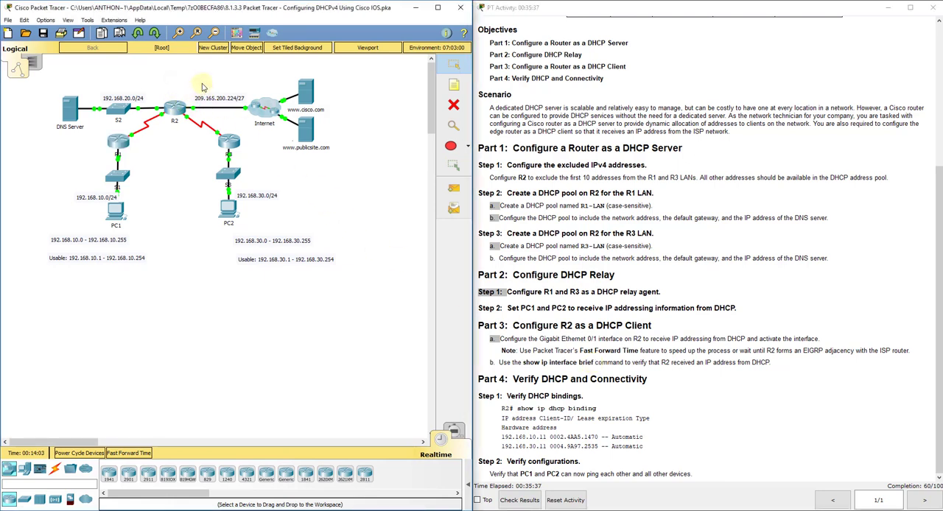
pyautogui.moveTo(202, 83); pyautogui.dragTo(195, 116)
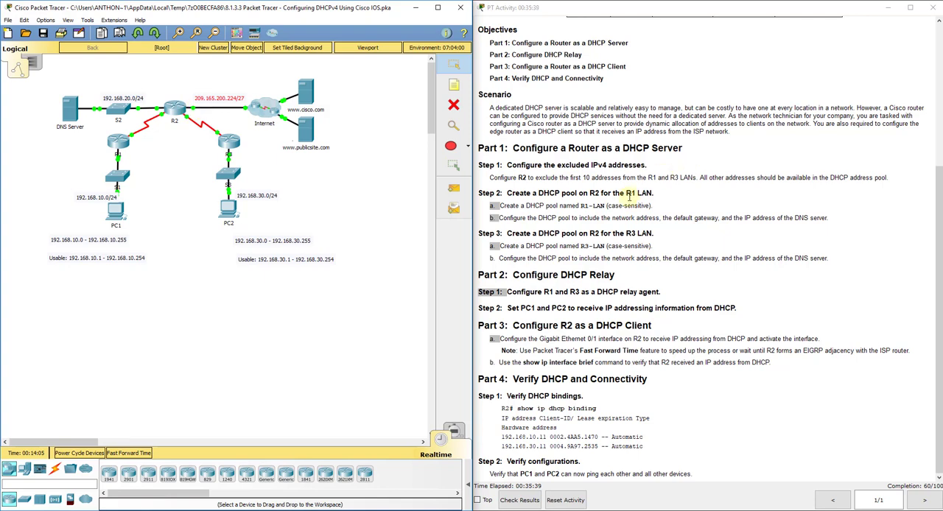
pyautogui.scroll(5, 630, 202)
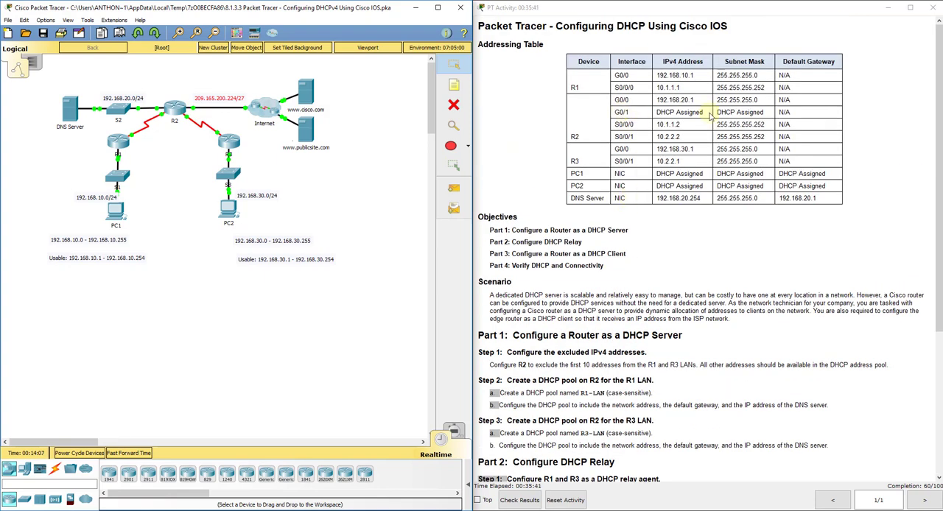
pyautogui.moveTo(200, 79); pyautogui.dragTo(190, 112)
# Open router R2's command line and enter configuration mode for interface G0/1.
pyautogui.click(184, 114)
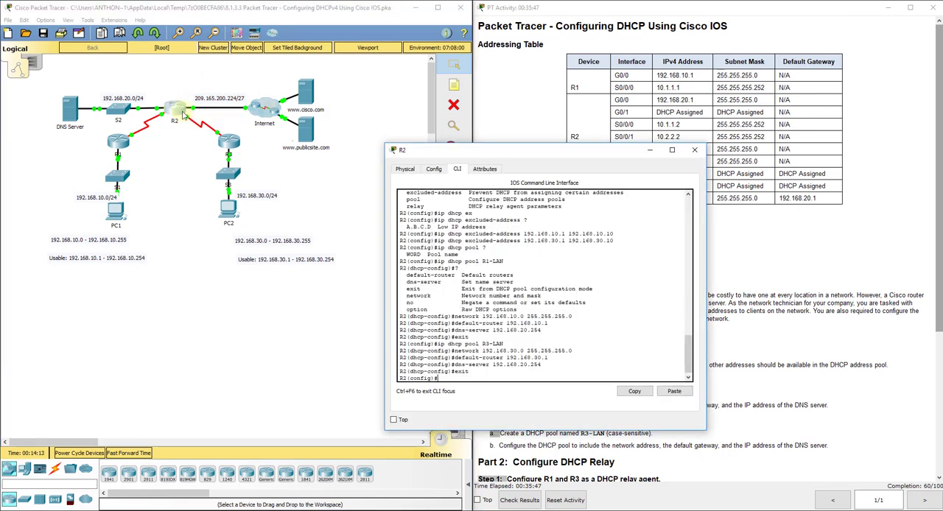
pyautogui.write('int g0/1')
pyautogui.press('Return')
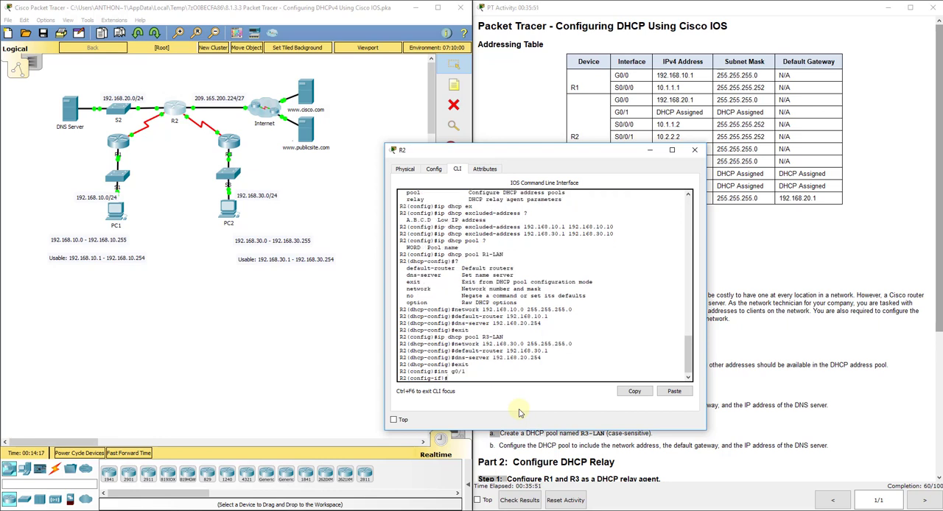
# Check the IP address options for interface G0/1 and set it to obtain its address through DHCP with "ip add dhcp".
pyautogui.write('ip add ?')
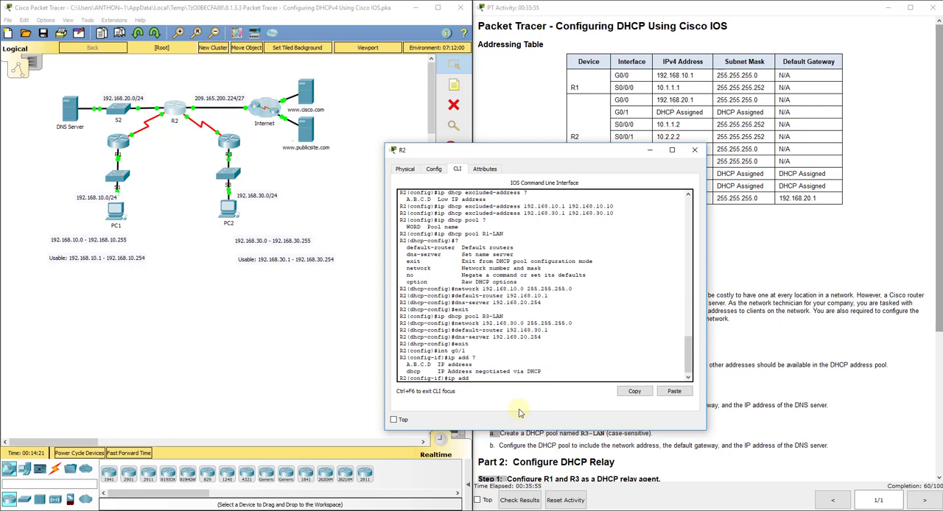
pyautogui.moveTo(424, 358)
pyautogui.mouseDown()
pyautogui.moveTo(412, 367)
pyautogui.moveTo(423, 372)
pyautogui.mouseUp()
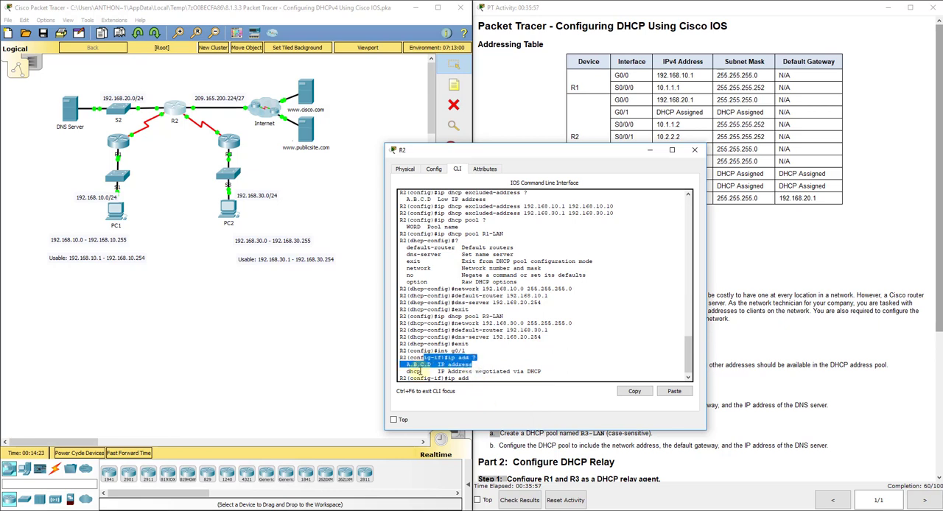
pyautogui.click(415, 372)
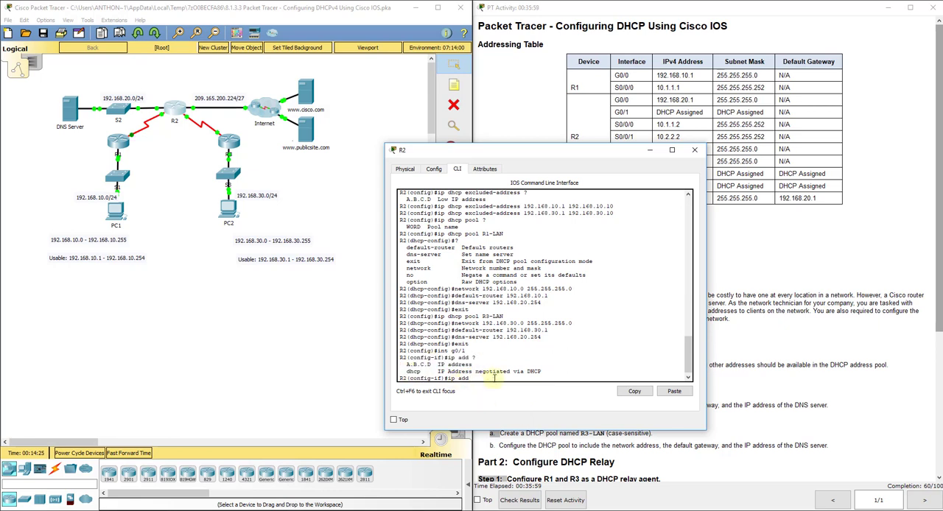
pyautogui.write('dhcp')
pyautogui.press('Return')
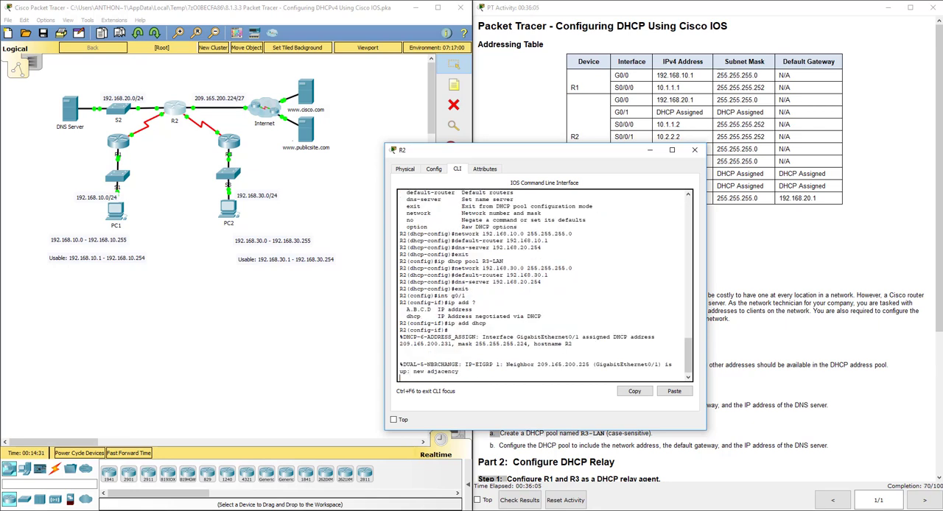
pyautogui.press('Return')
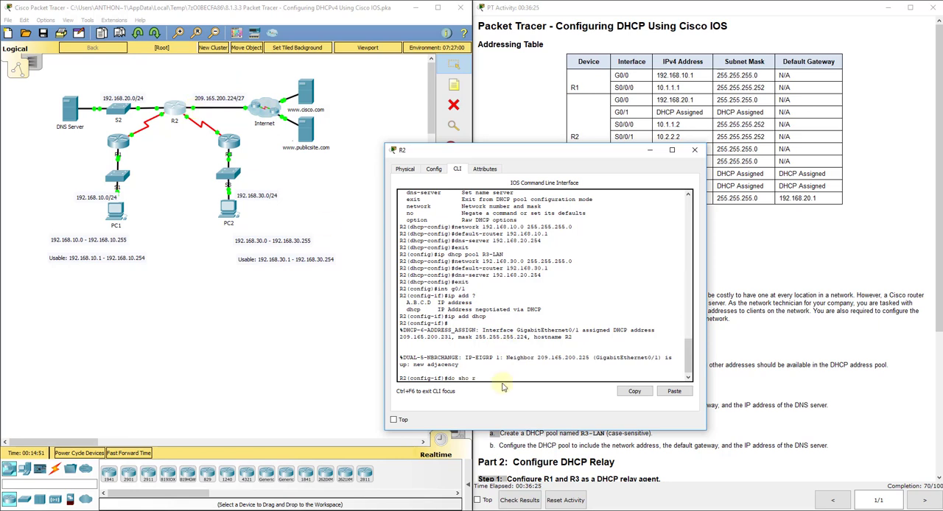
# Display R2's running configuration with "do sho ru" and examine the GigabitEthernet0/1 address entry.
pyautogui.write('u')
pyautogui.press('Return')
pyautogui.press('space')
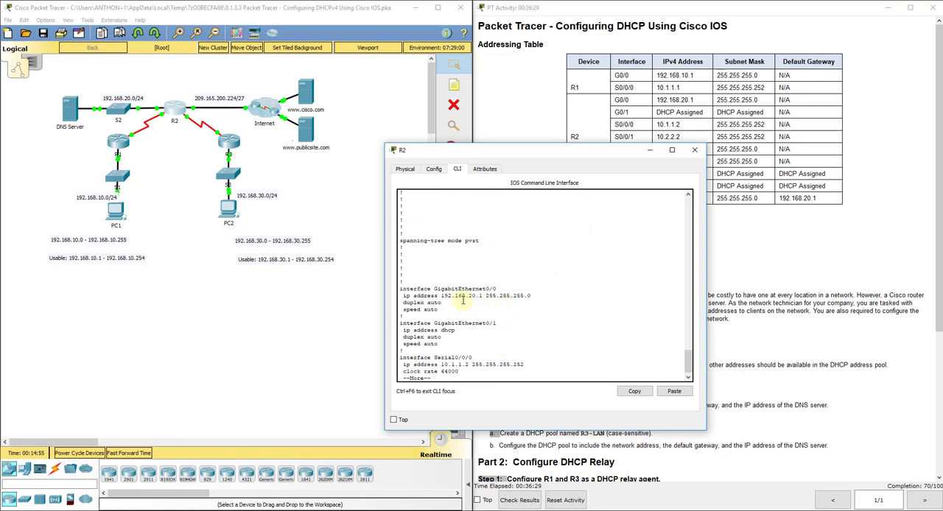
pyautogui.moveTo(456, 330); pyautogui.dragTo(402, 330)
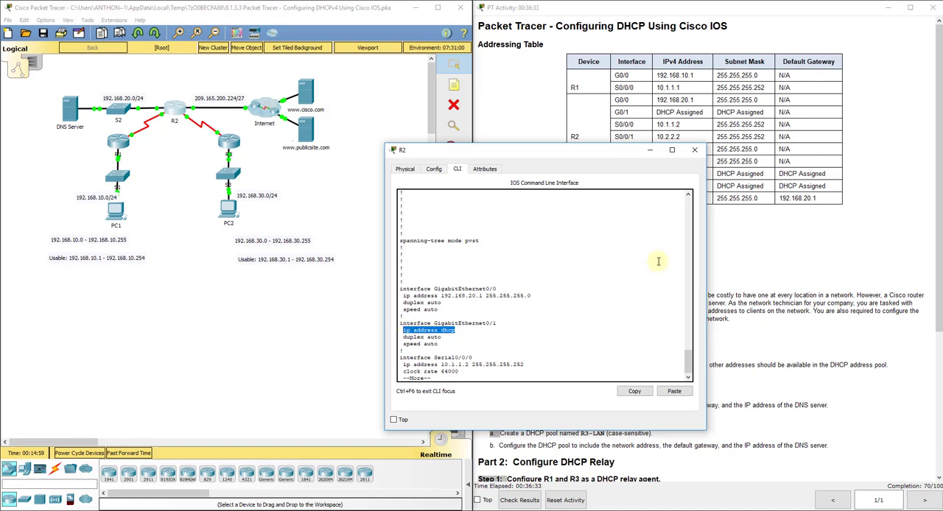
pyautogui.press('space')
pyautogui.press('space')
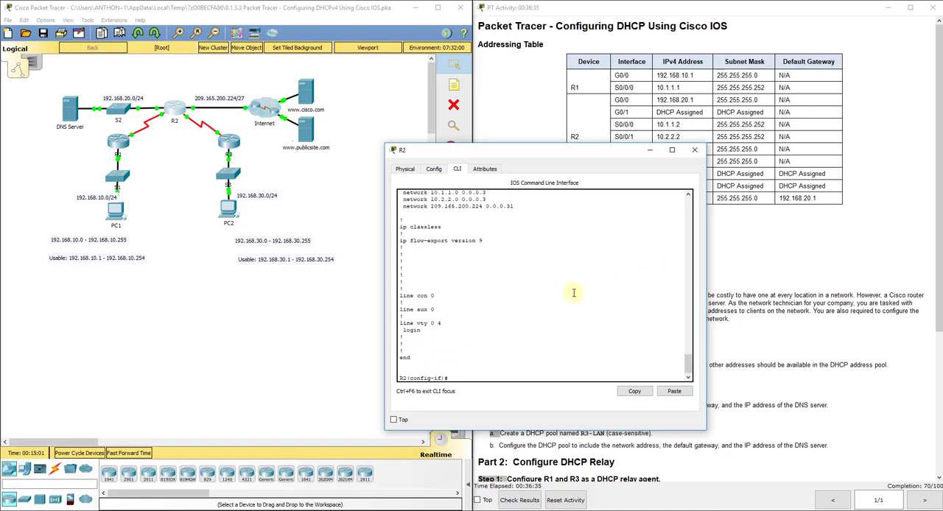
# Exit configuration mode and examine the address assigned to G0/1 with "show int g0/1", closing R2's window when done.
pyautogui.write('exit')
pyautogui.press('Return')
pyautogui.write('exit')
pyautogui.press('Return')
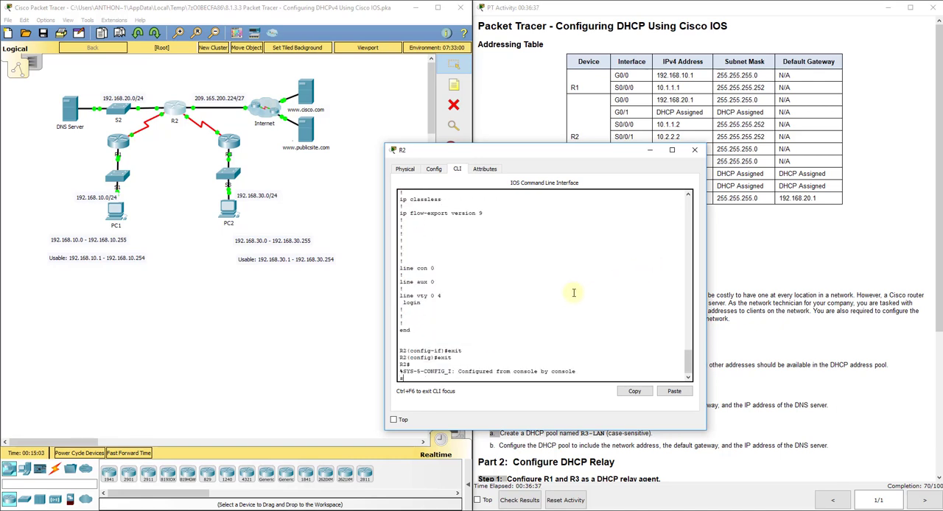
pyautogui.write('show int g0/1')
pyautogui.press('Return')
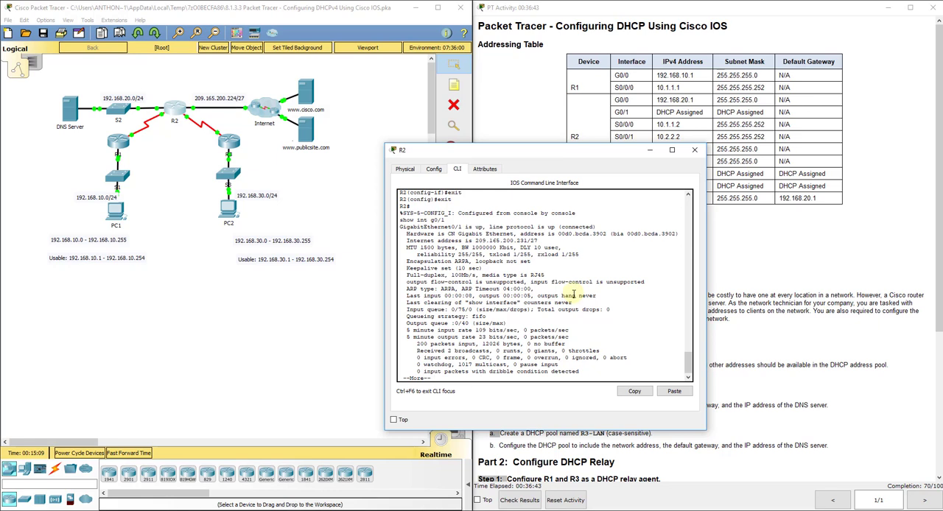
pyautogui.moveTo(538, 241); pyautogui.dragTo(474, 240)
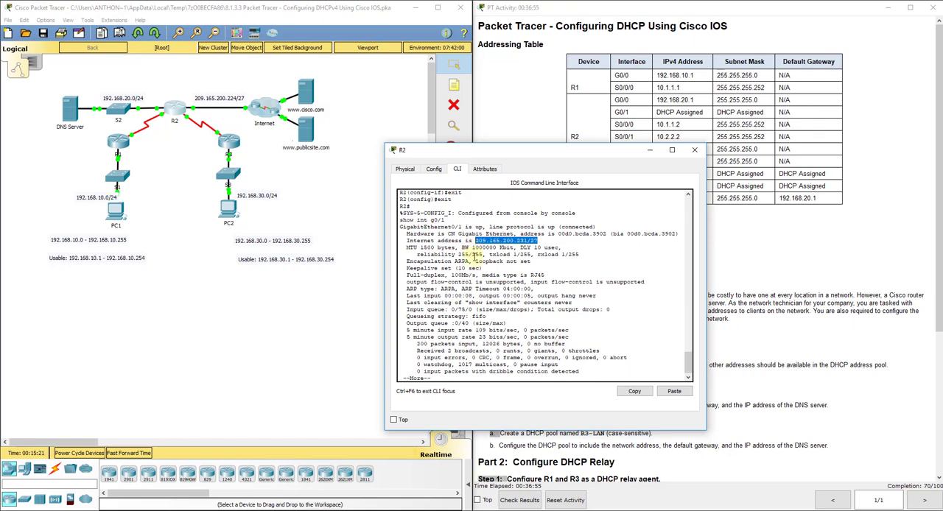
pyautogui.press('space')
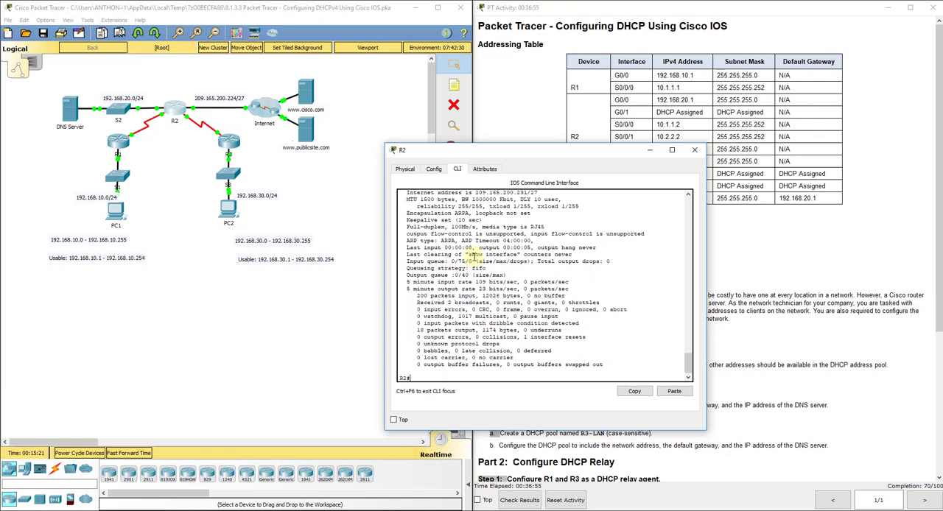
pyautogui.click(690, 152)
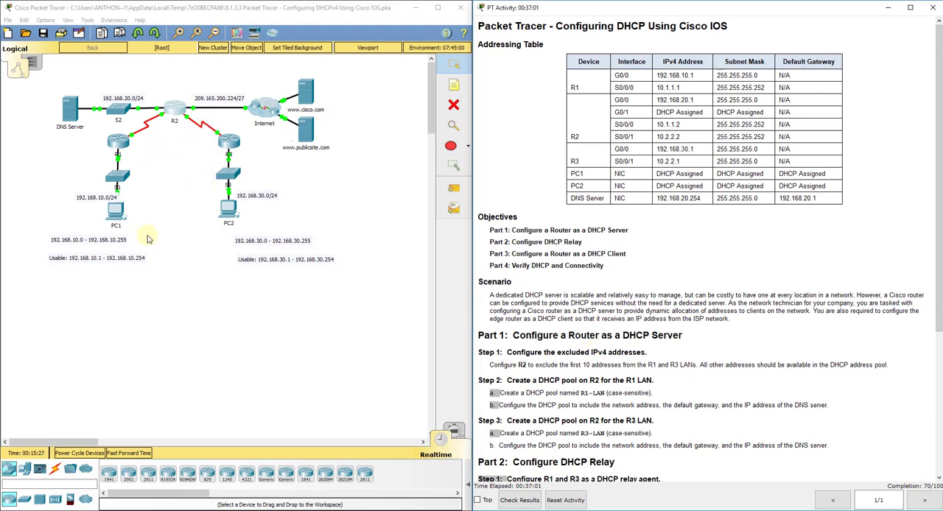
# Switch PC1's IPv4 configuration from static to DHCP and close its window.
pyautogui.click(118, 212)
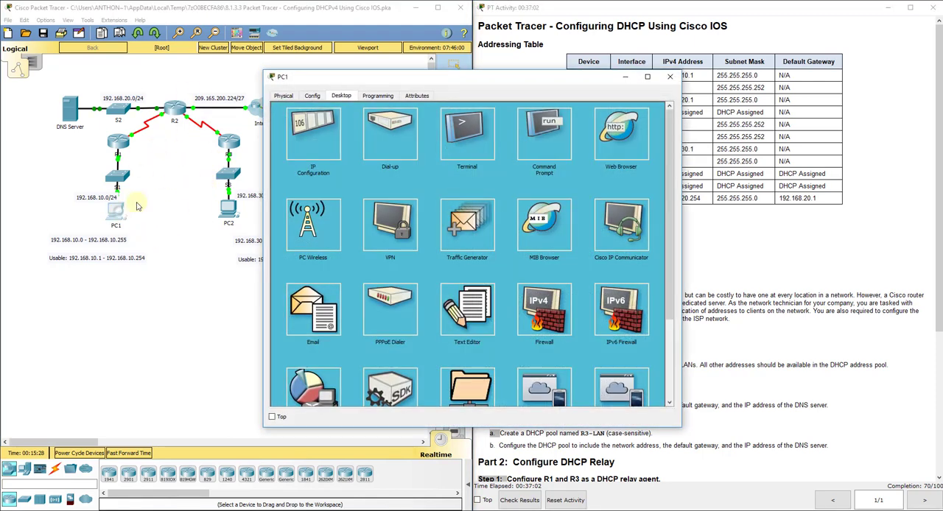
pyautogui.click(321, 129)
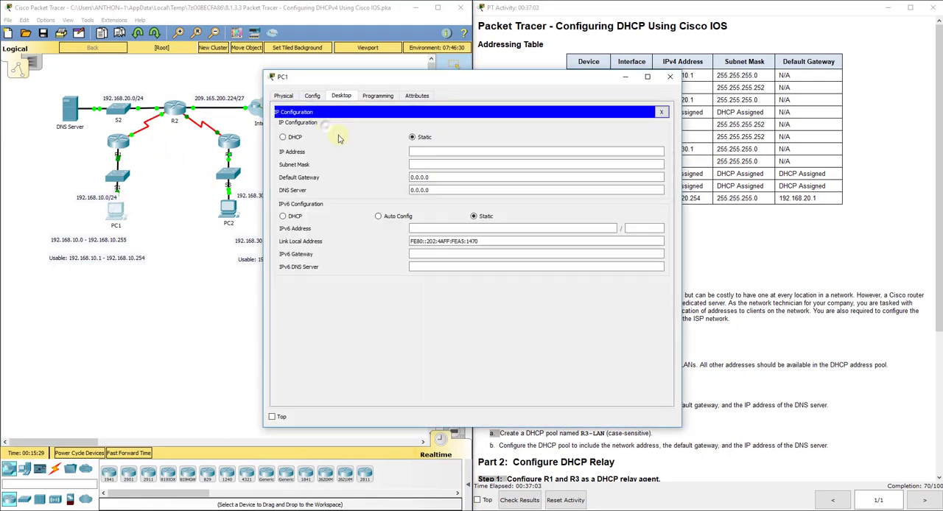
pyautogui.click(283, 137)
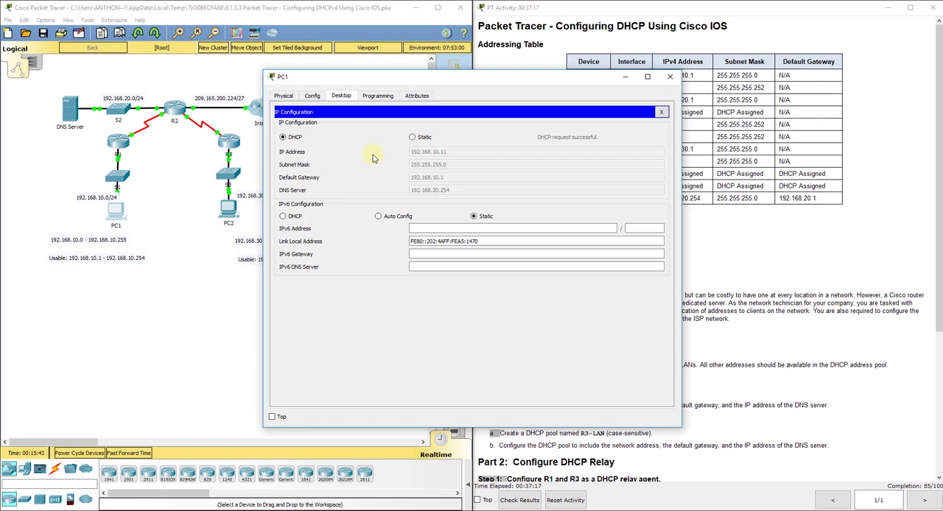
pyautogui.click(672, 78)
# Switch PC2's IPv4 configuration from static to DHCP and close its window.
pyautogui.click(228, 210)
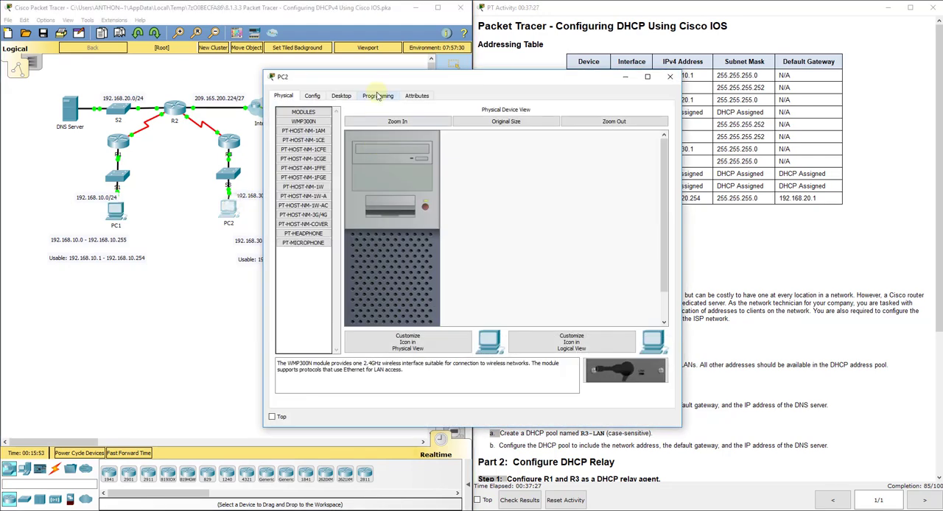
pyautogui.click(341, 95)
pyautogui.click(313, 132)
pyautogui.click(298, 137)
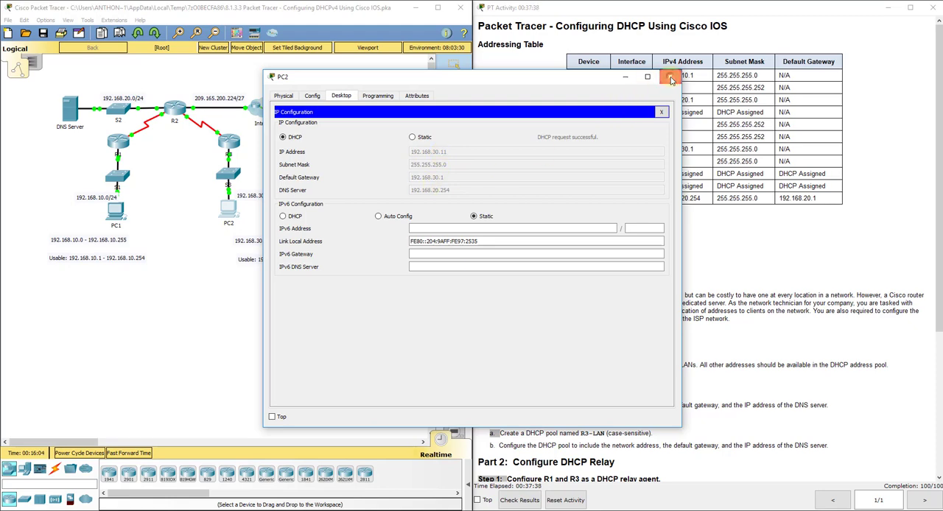
pyautogui.click(670, 78)
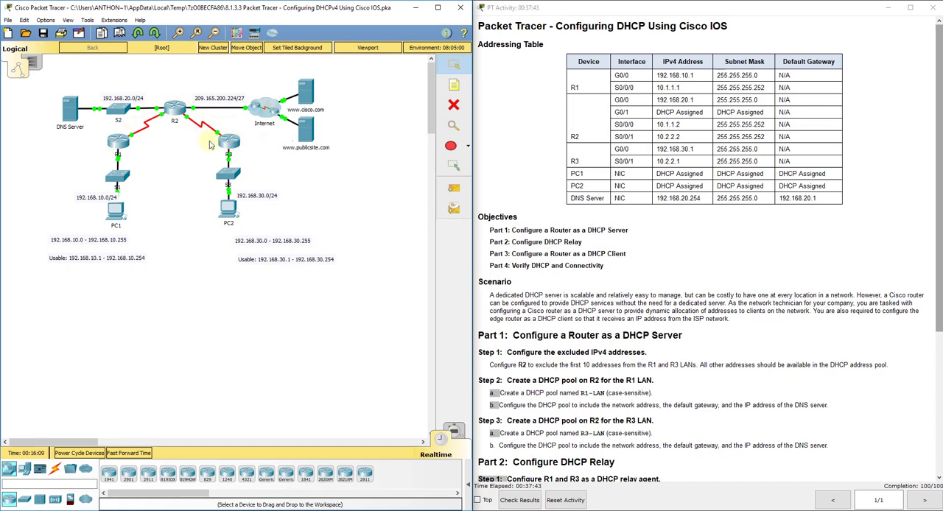
# Show the PDU list and test connectivity by sending simple PDUs from PC1 and PC2 to router R2.
pyautogui.click(466, 474)
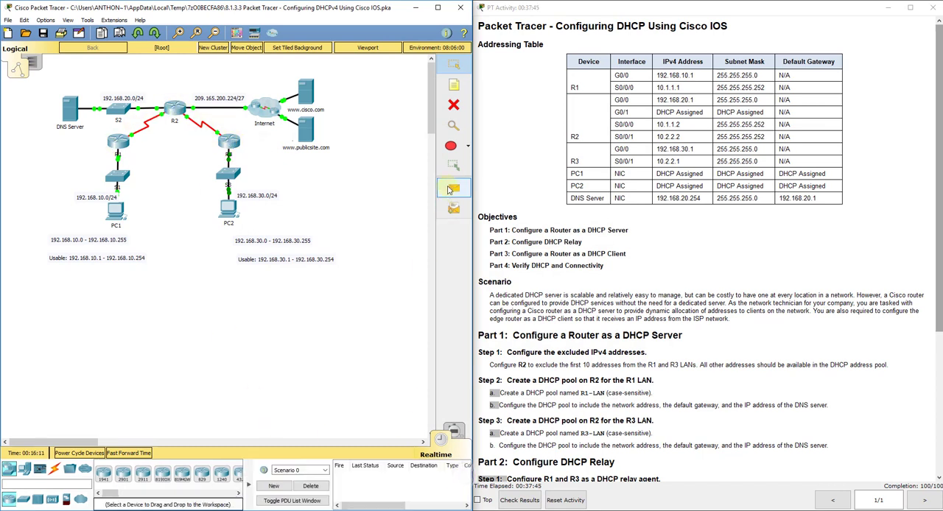
pyautogui.click(454, 188)
pyautogui.click(116, 211)
pyautogui.click(173, 108)
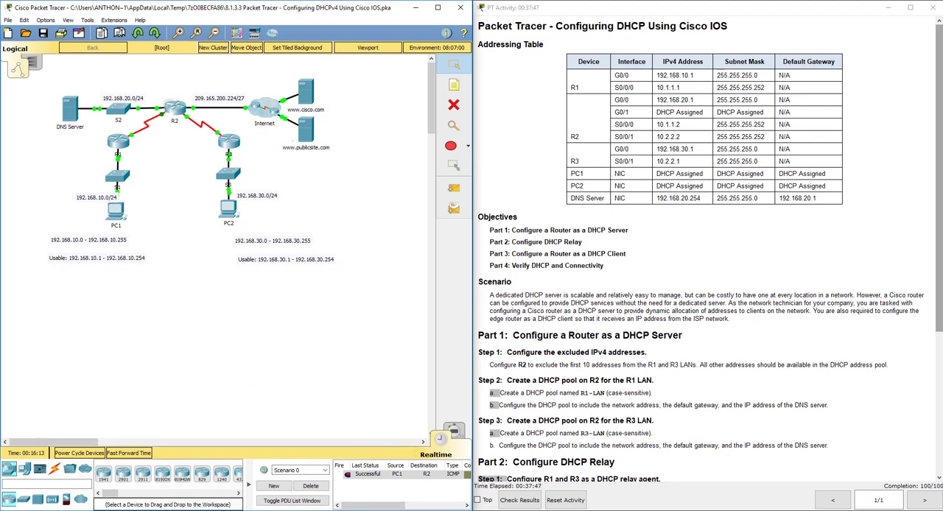
pyautogui.click(453, 188)
pyautogui.click(230, 210)
pyautogui.click(174, 108)
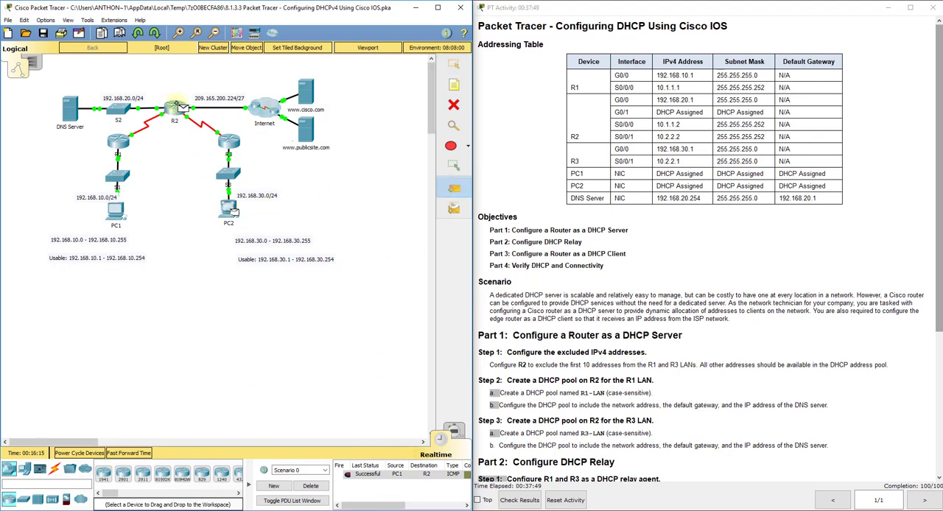
# Review PC2's DHCP-assigned IP configuration and close its window.
pyautogui.click(228, 209)
pyautogui.click(318, 134)
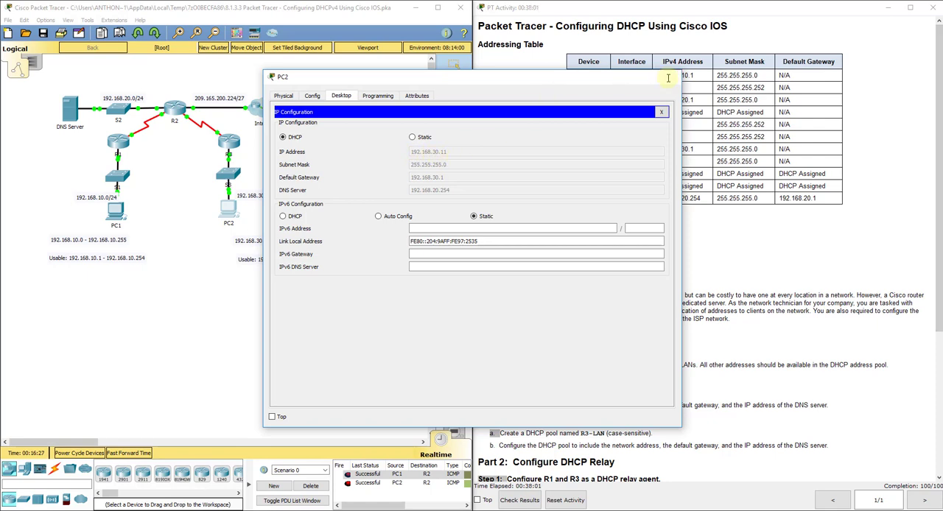
pyautogui.click(669, 76)
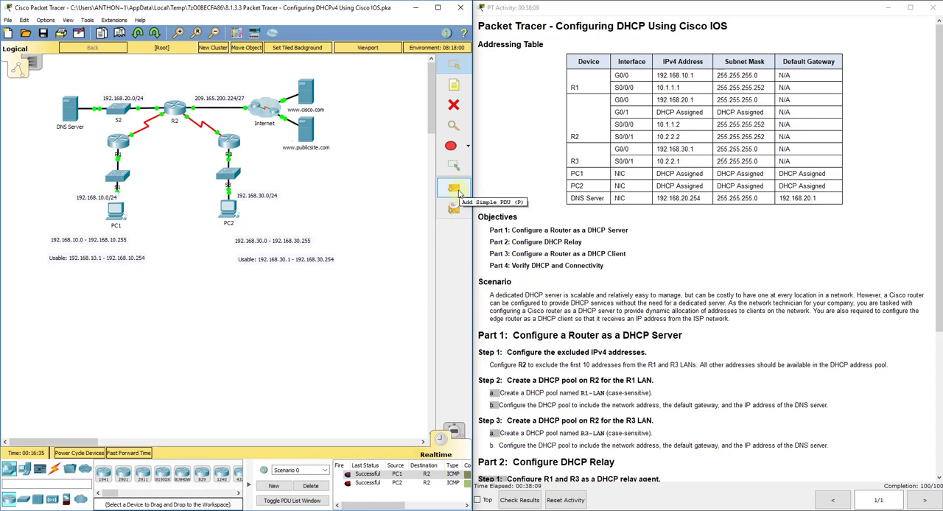
# Test connectivity from PC1 and PC2 to the DNS Server with simple PDUs, and delete Scenario 0's test entries.
pyautogui.click(454, 190)
pyautogui.click(116, 213)
pyautogui.click(70, 109)
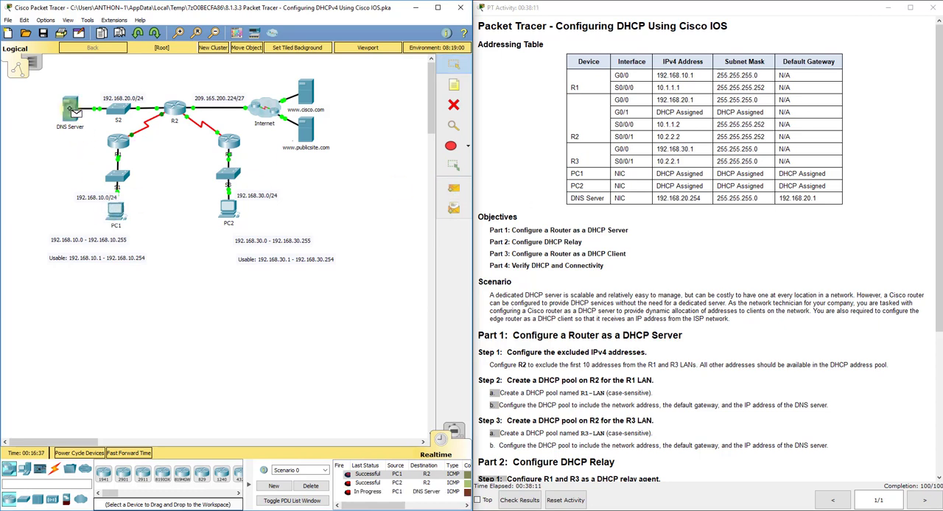
pyautogui.doubleClick(346, 491)
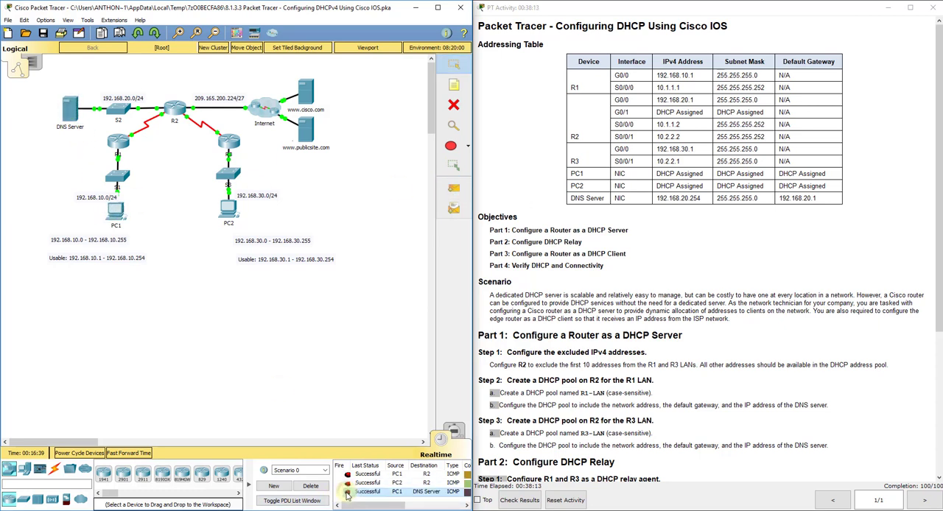
pyautogui.click(455, 188)
pyautogui.click(229, 211)
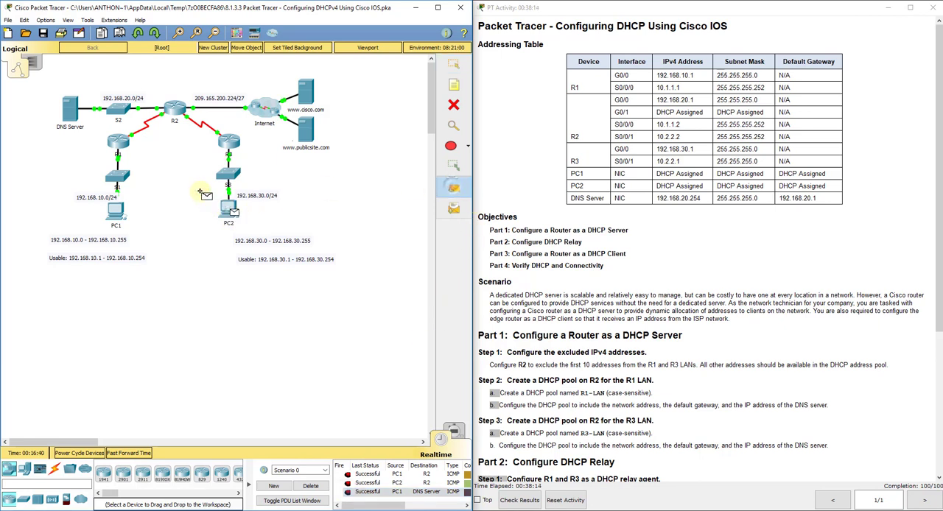
pyautogui.click(70, 108)
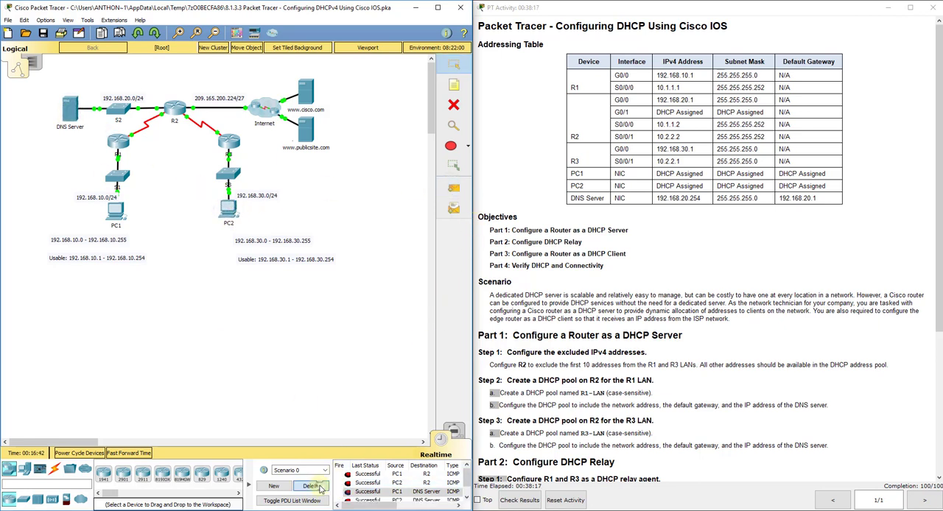
pyautogui.click(312, 486)
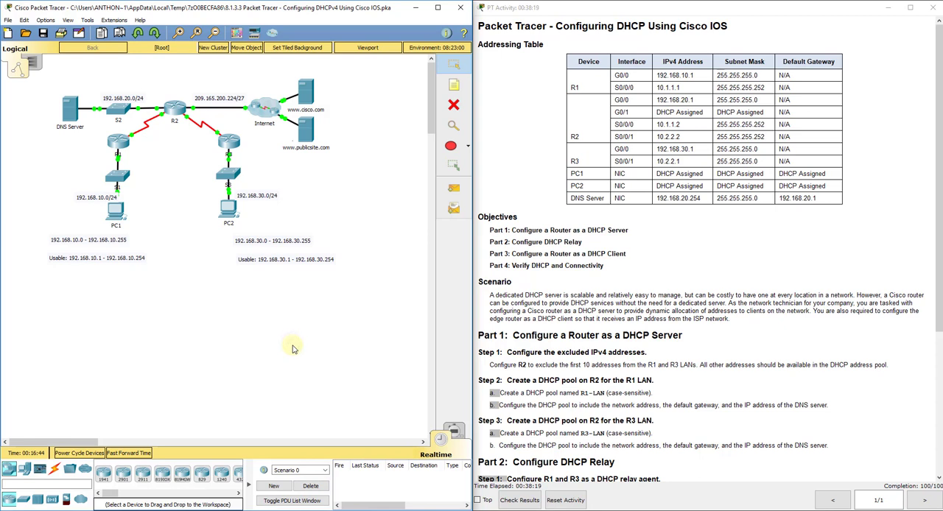